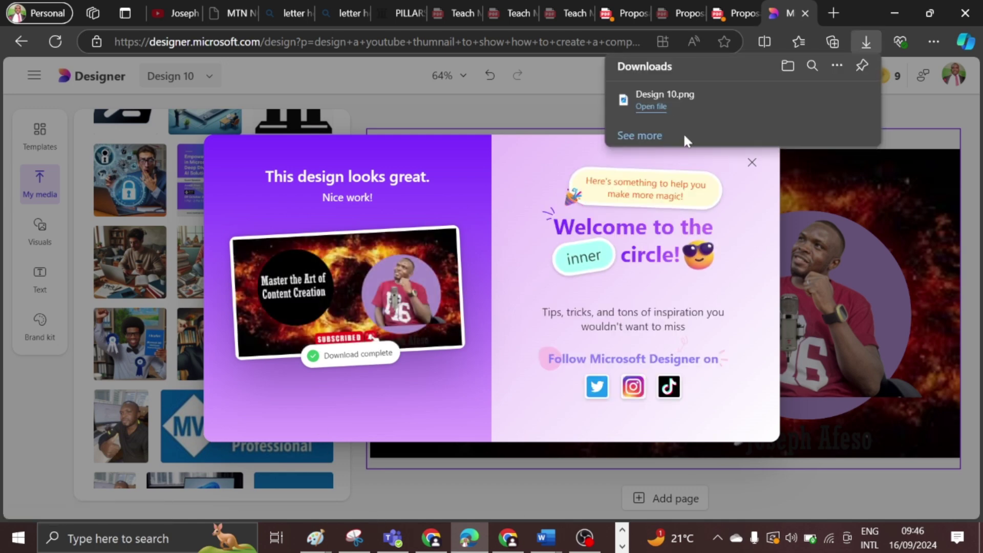
# Step: Open the downloaded Design 10.png and view it maximized in Windows Photos
pyautogui.click(660, 108)
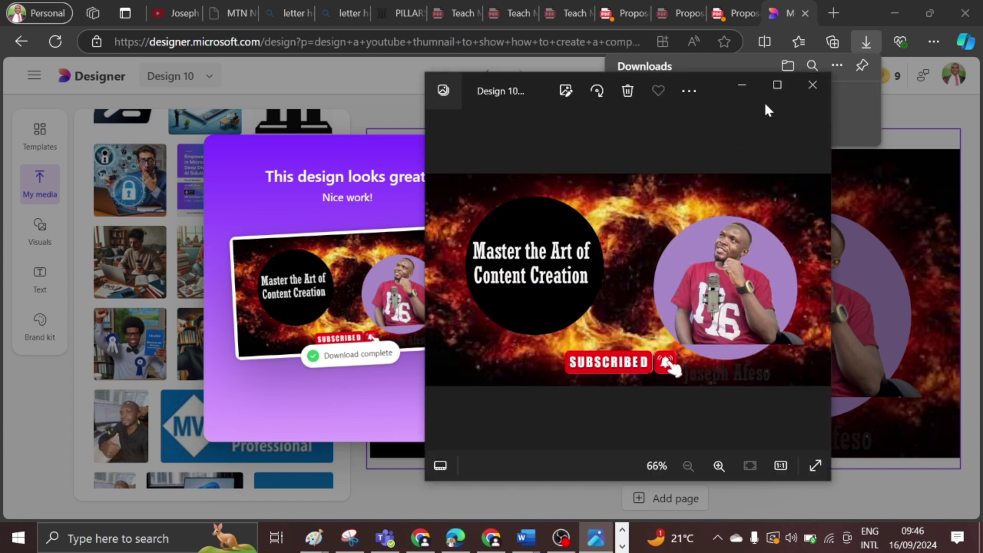
pyautogui.click(777, 88)
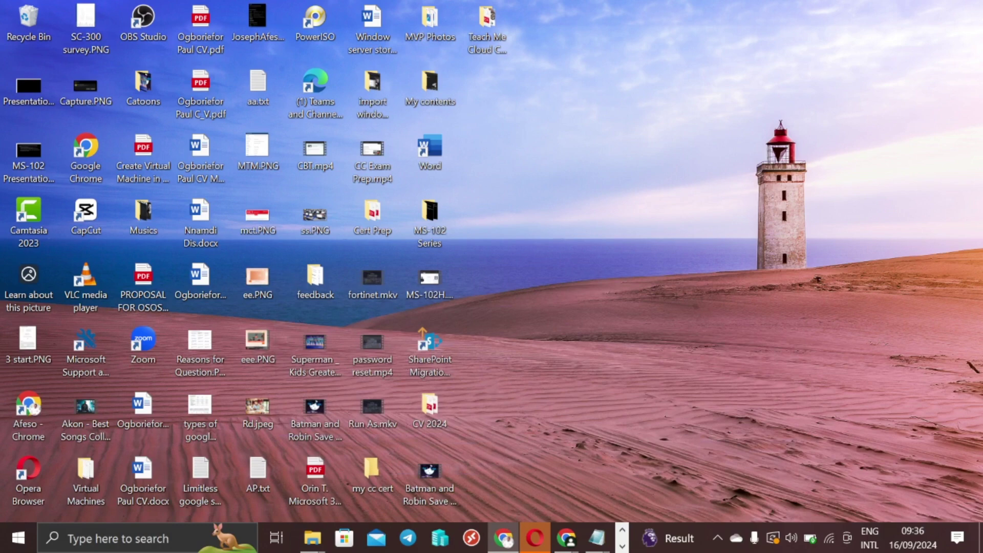
# Step: Maximize the ChatGPT chat, read its five reasons YouTube thumbnails matter, then return to Edge
pyautogui.hotkey('alt', 'Tab')
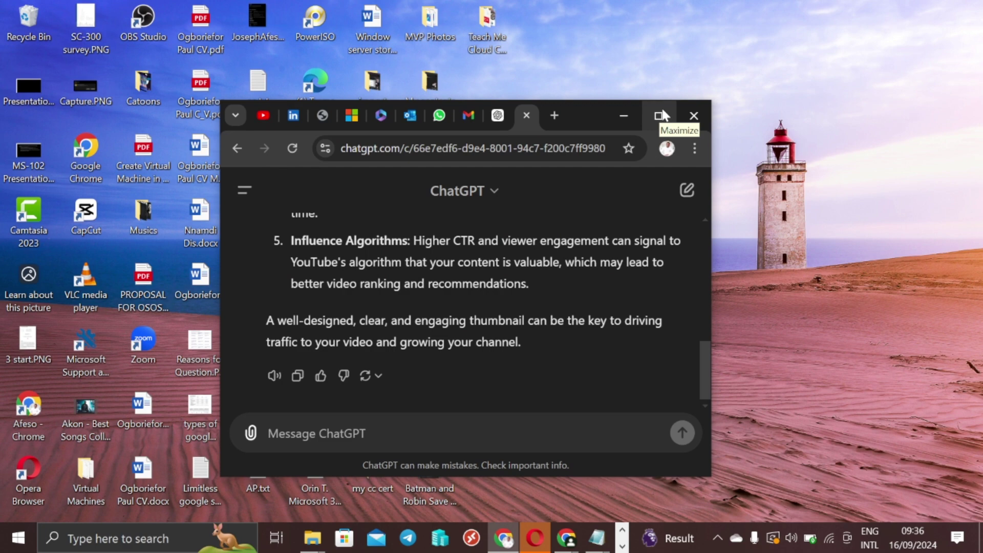
pyautogui.click(659, 116)
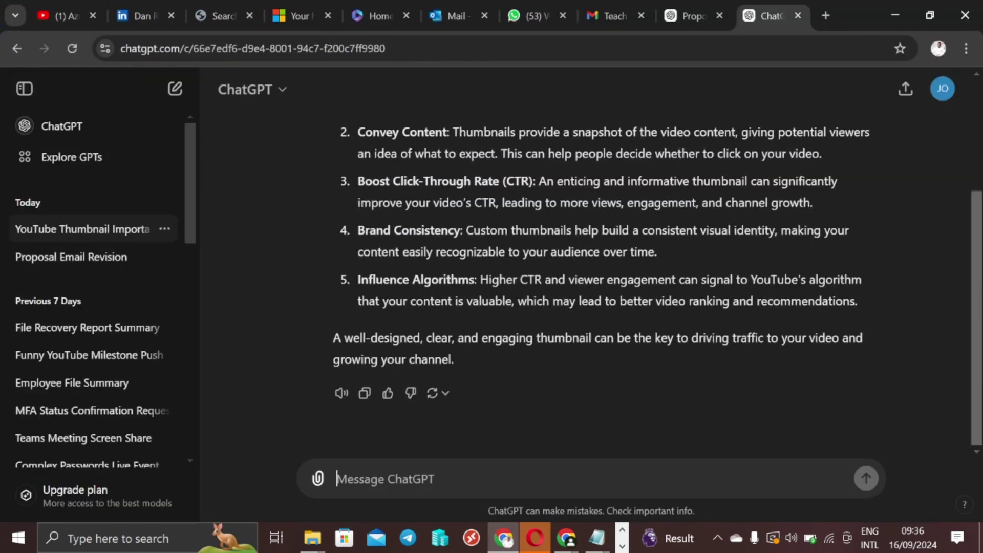
pyautogui.scroll(3, 589, 281)
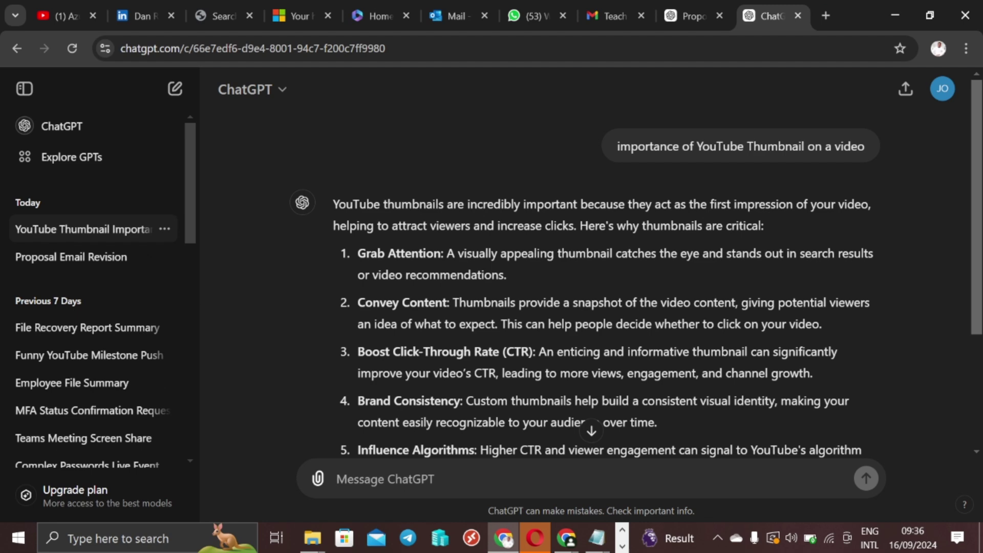
pyautogui.scroll(-2, 400, 248)
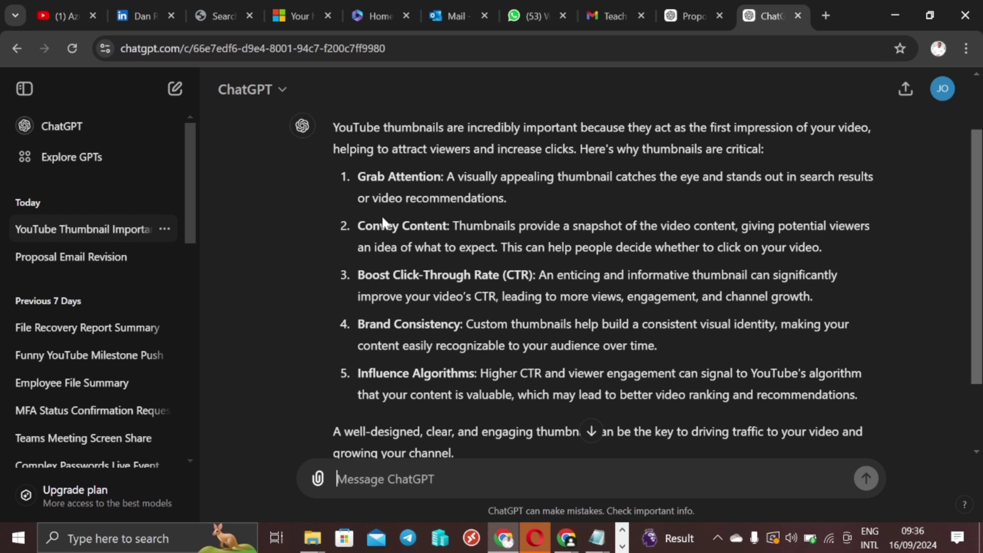
pyautogui.scroll(-1, 417, 243)
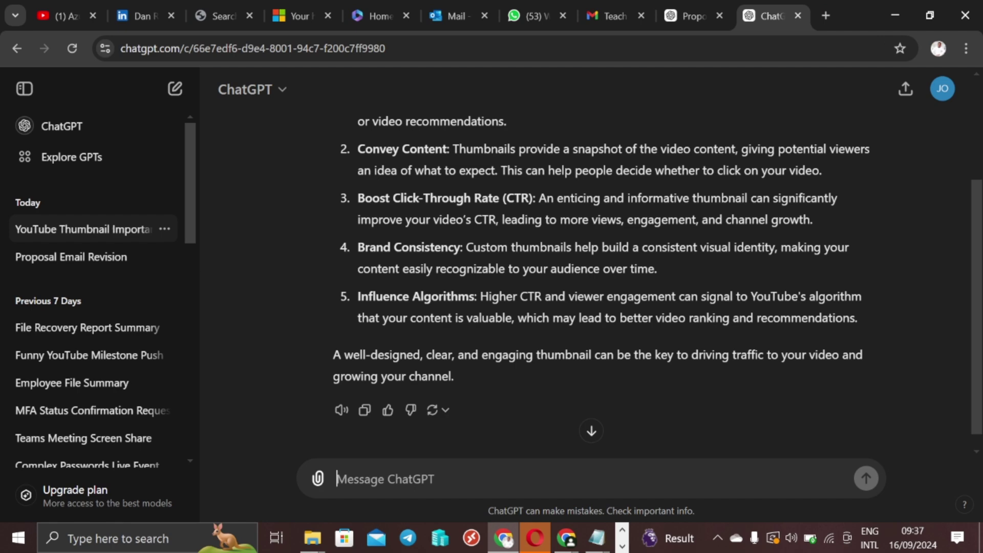
pyautogui.hotkey('alt', 'Tab')
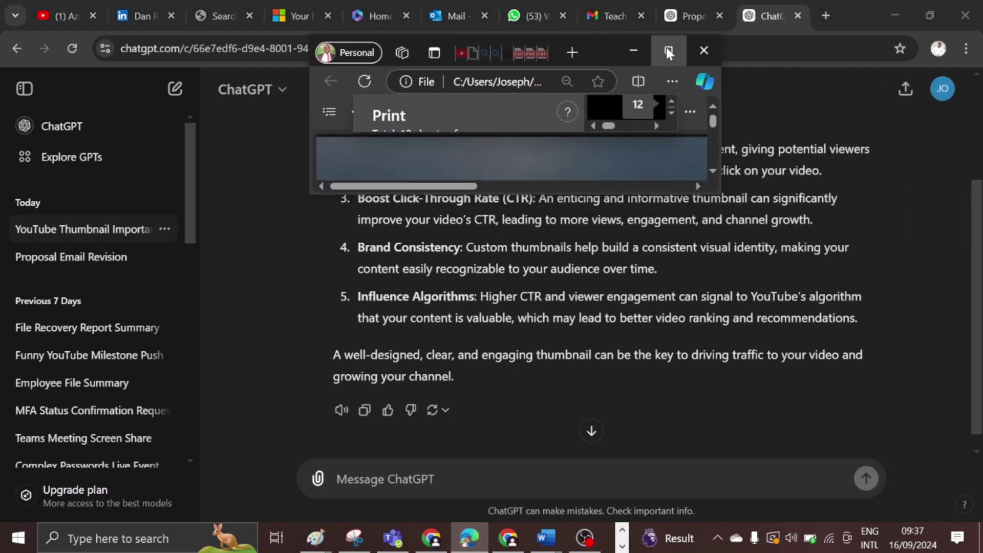
# Step: Load designer.microsoft.com in a new tab of the maximized Edge window using the 'desi' autocomplete
pyautogui.click(668, 50)
pyautogui.scroll(5, 429, 216)
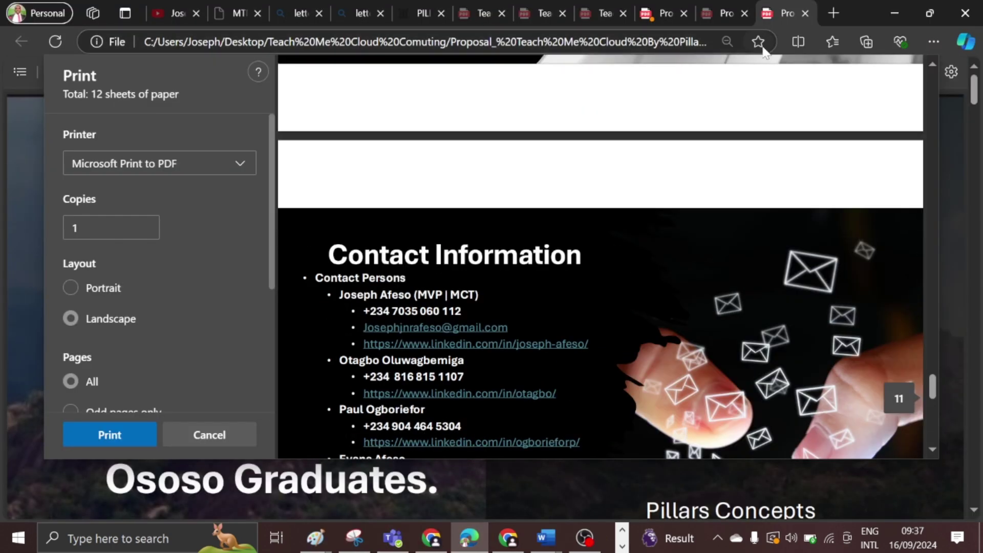
pyautogui.click(831, 11)
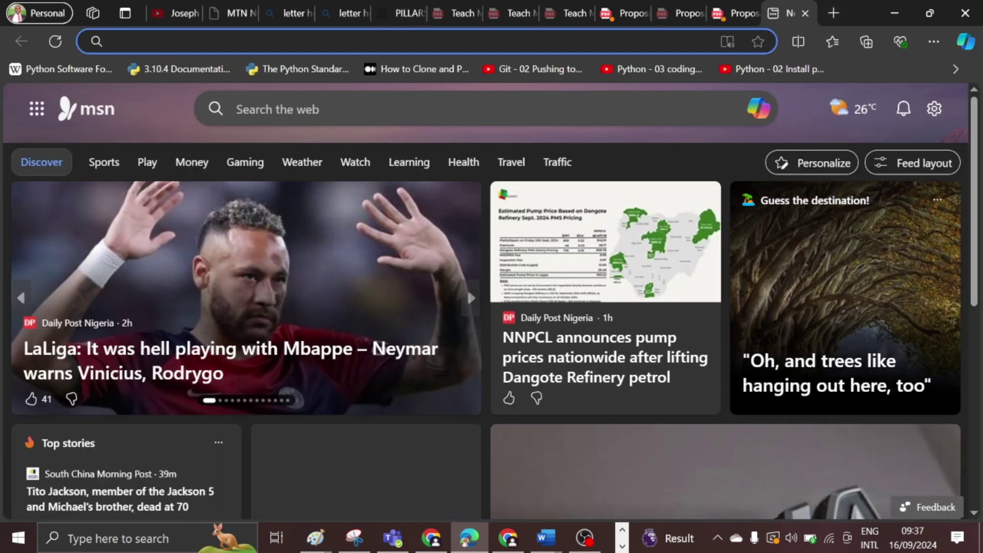
pyautogui.write('desi')
pyautogui.press('Return')
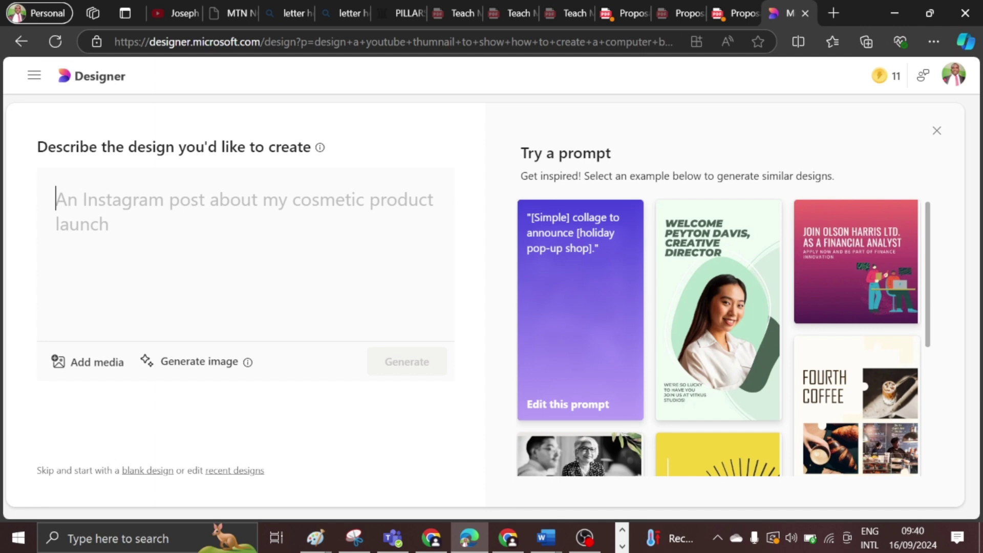
# Step: Enter the prompt 'Design a YouTube Thumbnail teaching on content creation' in the Describe box
pyautogui.write('Design a Yout')
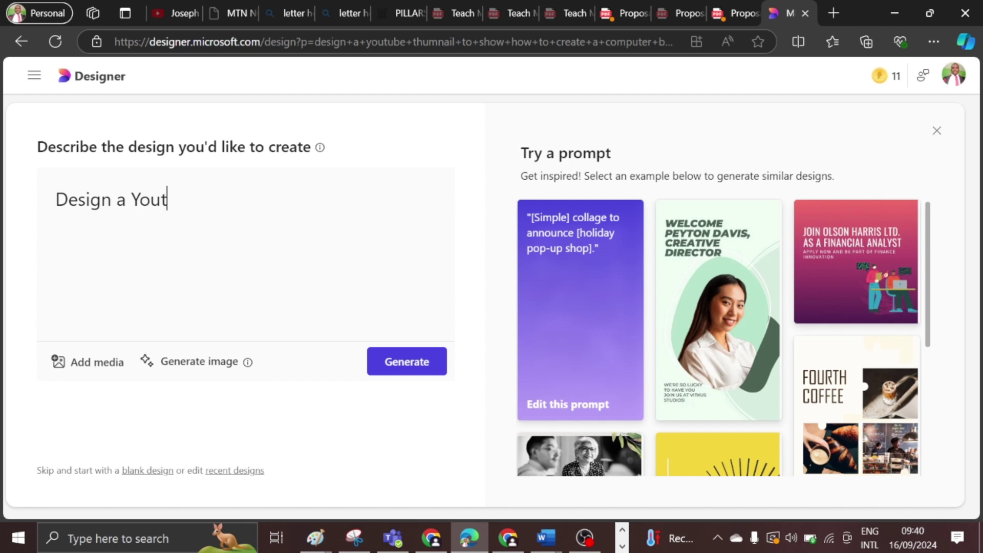
pyautogui.press('BackSpace')
pyautogui.write('Tube Thumbnail')
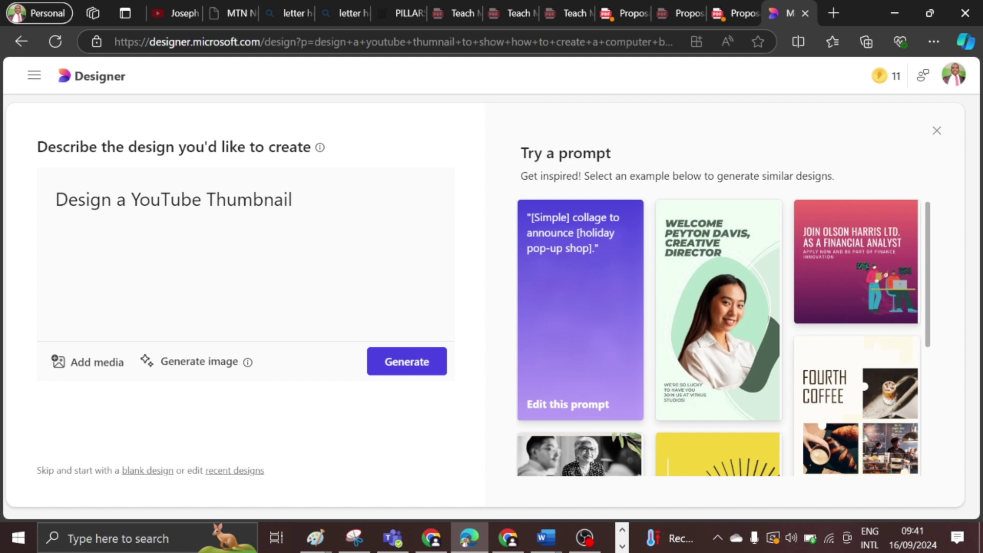
pyautogui.write(' teaching')
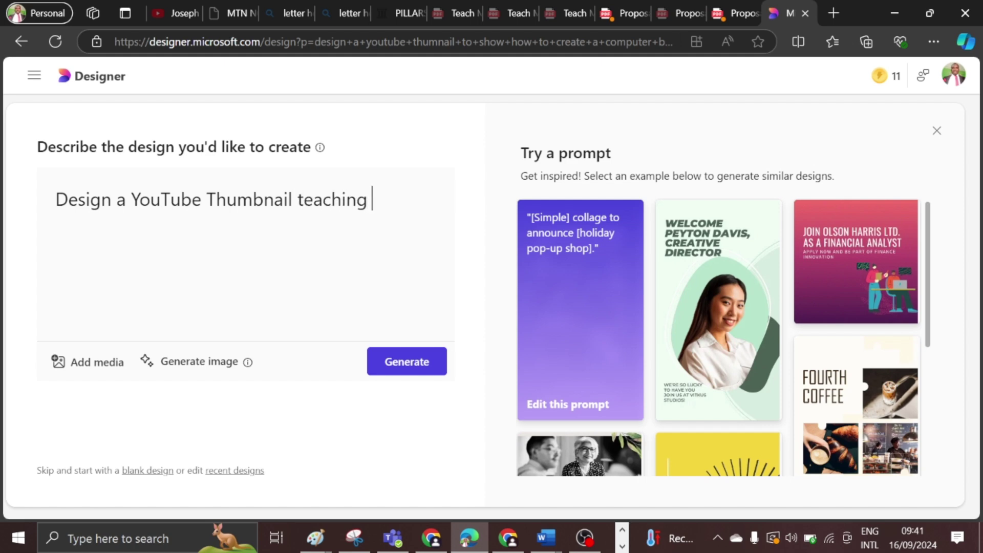
pyautogui.write(' on content creat')
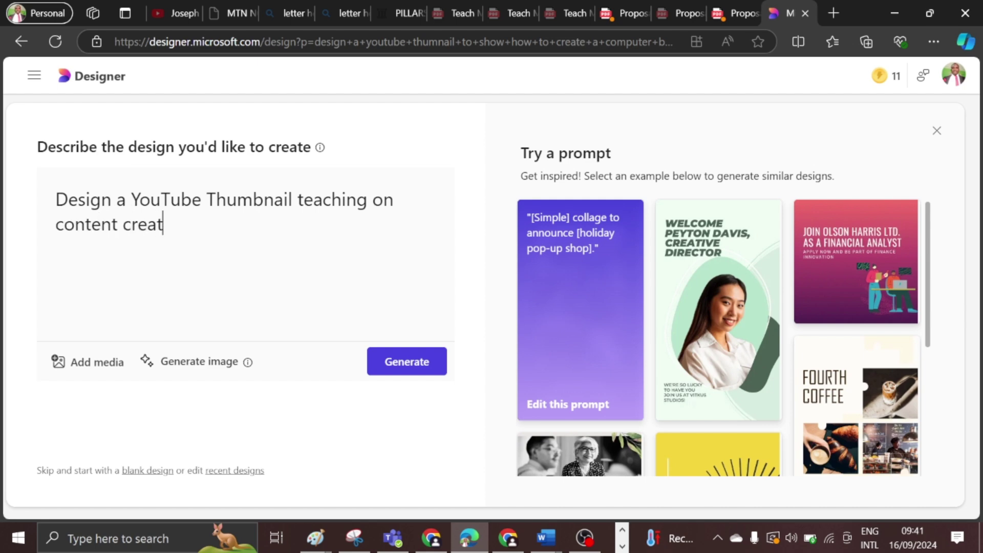
pyautogui.write('ion')
# Step: Generate designs from the content-creation prompt and browse the results
pyautogui.click(419, 358)
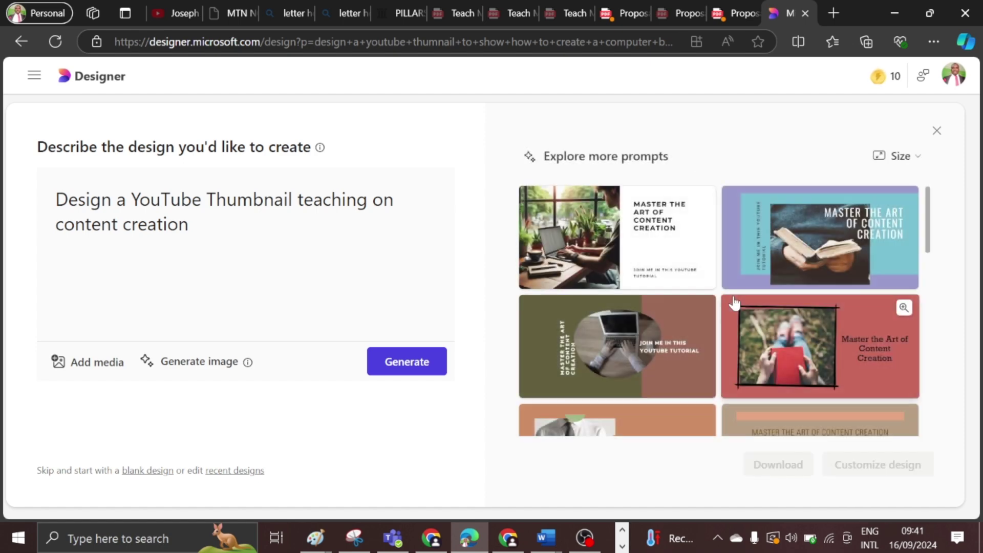
pyautogui.scroll(-4, 704, 268)
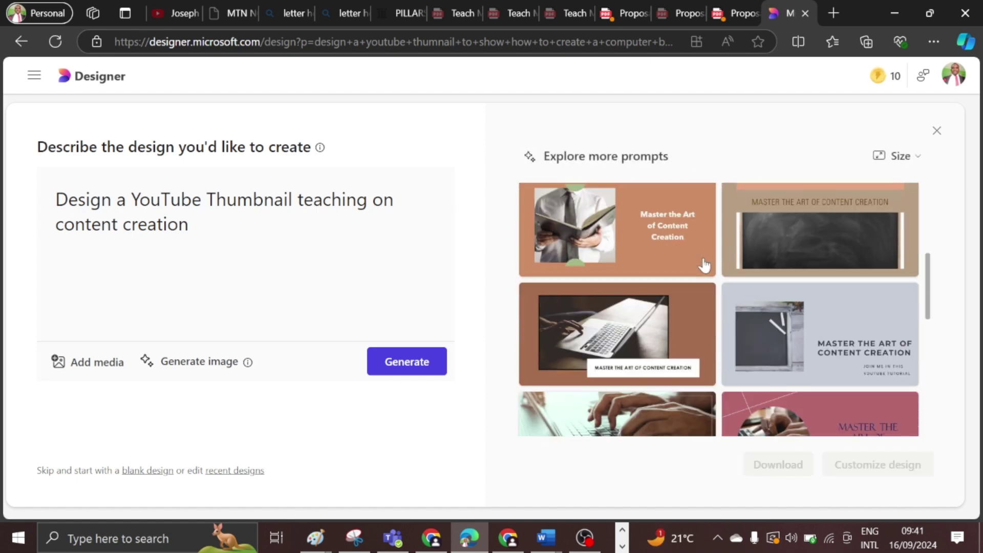
pyautogui.scroll(-3, 695, 362)
pyautogui.scroll(7, 695, 362)
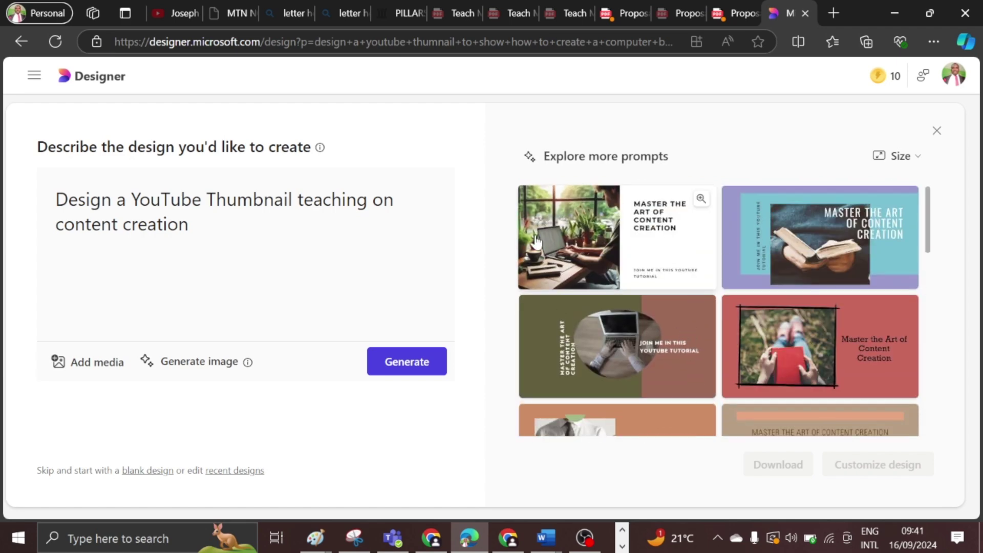
pyautogui.scroll(-3, 753, 284)
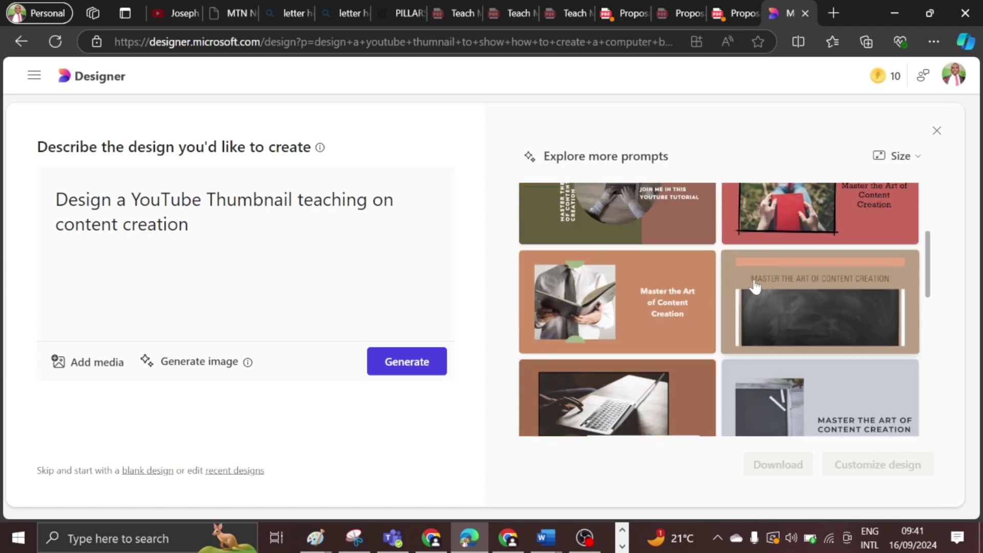
pyautogui.scroll(-5, 680, 309)
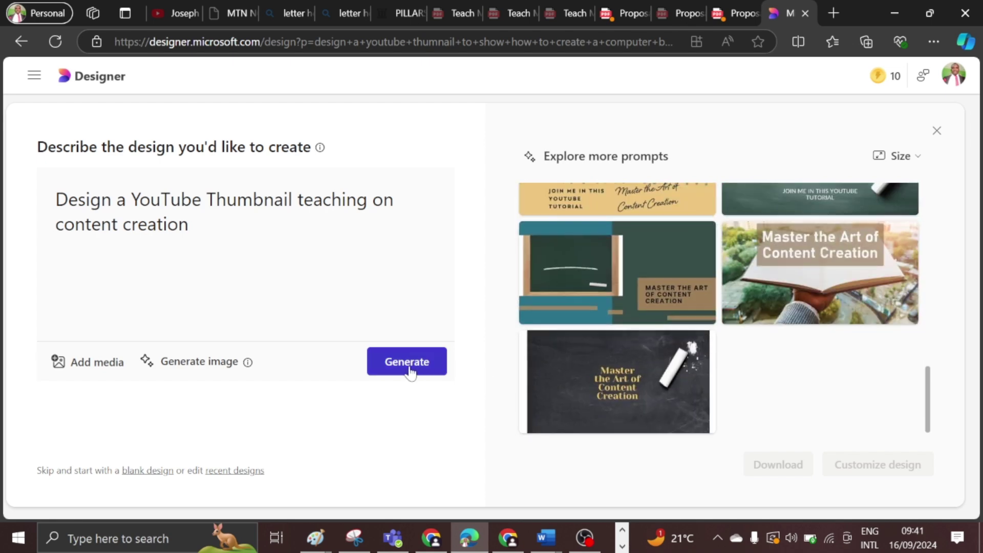
# Step: Generate a fresh set and pick the design with the title in a purple circle
pyautogui.click(410, 373)
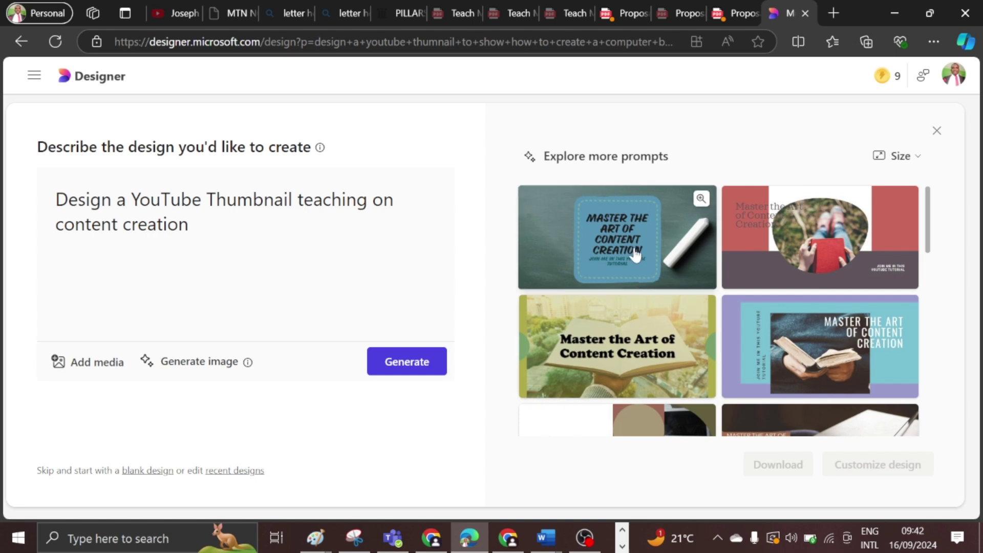
pyautogui.scroll(-4, 793, 301)
pyautogui.scroll(-5, 727, 328)
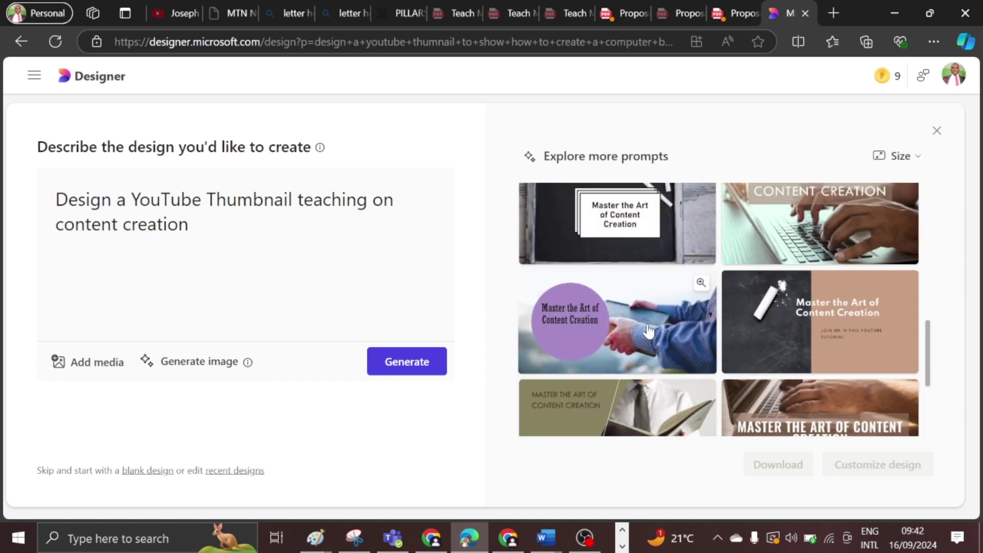
pyautogui.click(647, 332)
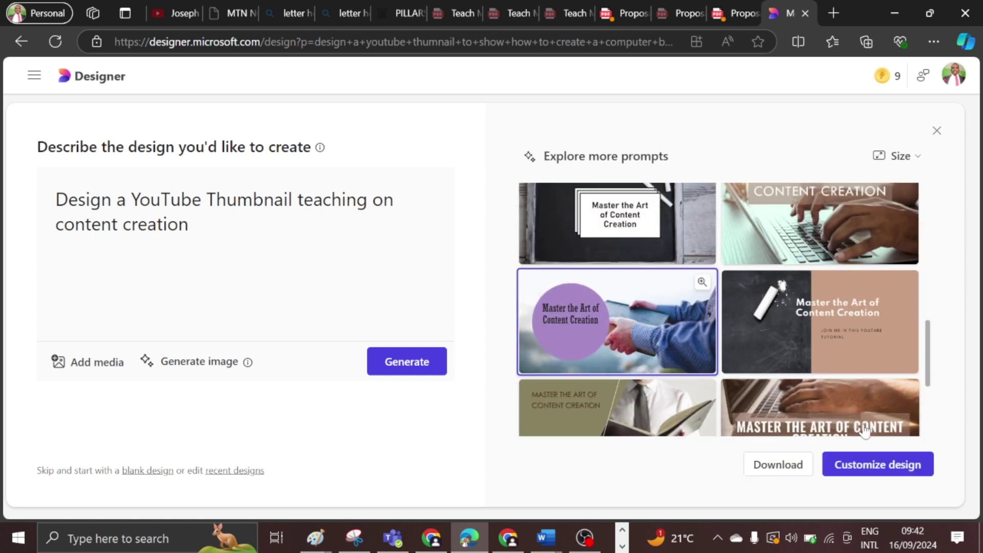
# Step: Open the purple-circle design in the editor and move the circle further right
pyautogui.click(881, 467)
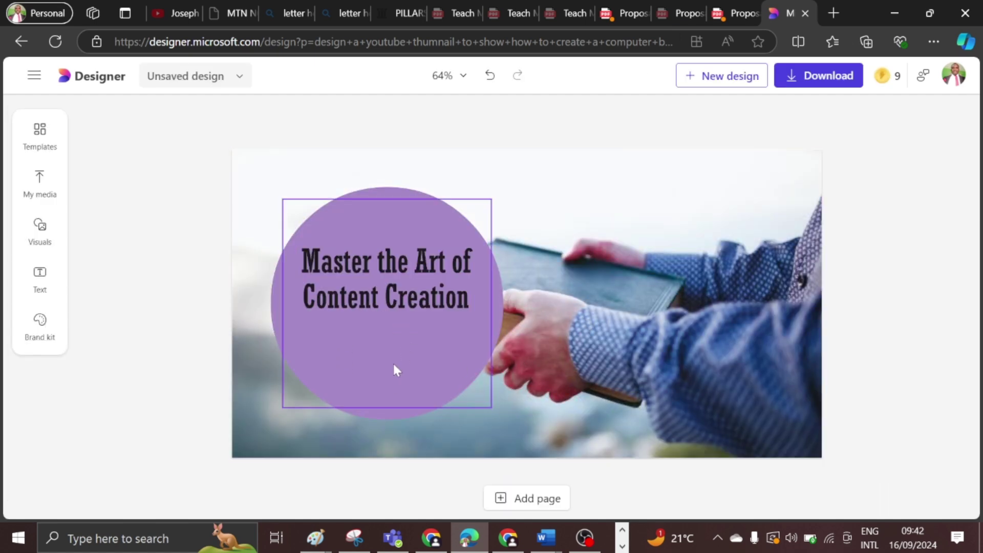
pyautogui.click(567, 349)
pyautogui.moveTo(549, 355); pyautogui.dragTo(632, 353)
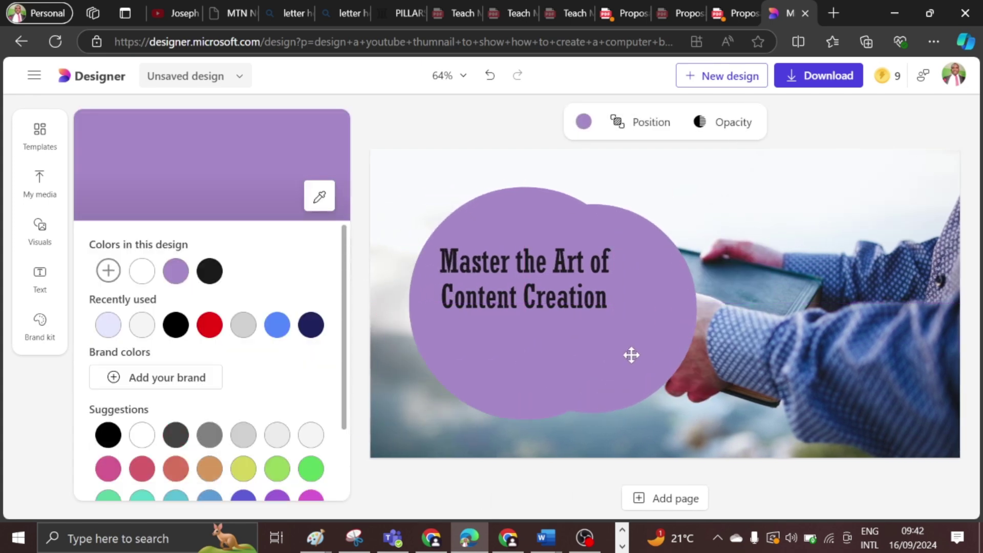
pyautogui.click(385, 136)
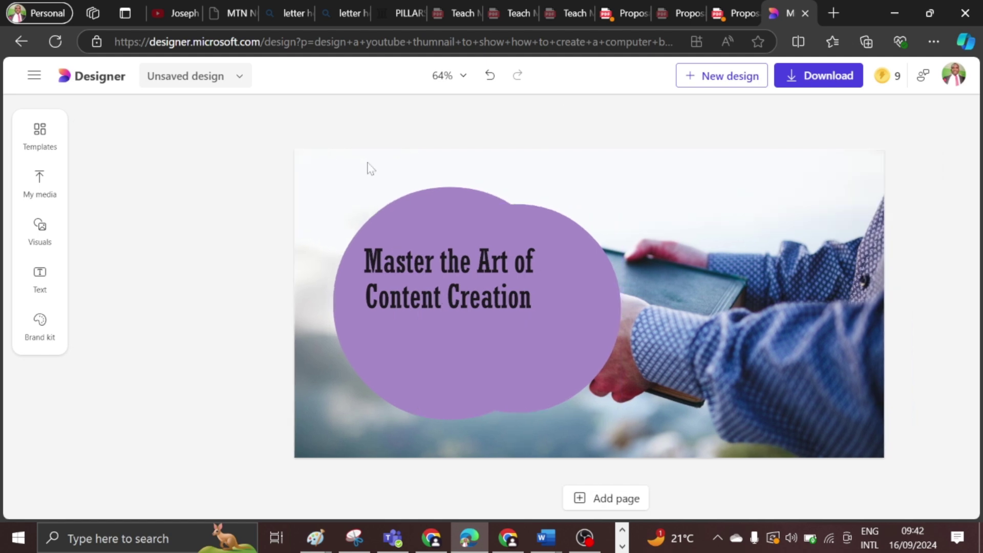
# Step: Set the background photo's colour to red after trying black
pyautogui.click(278, 184)
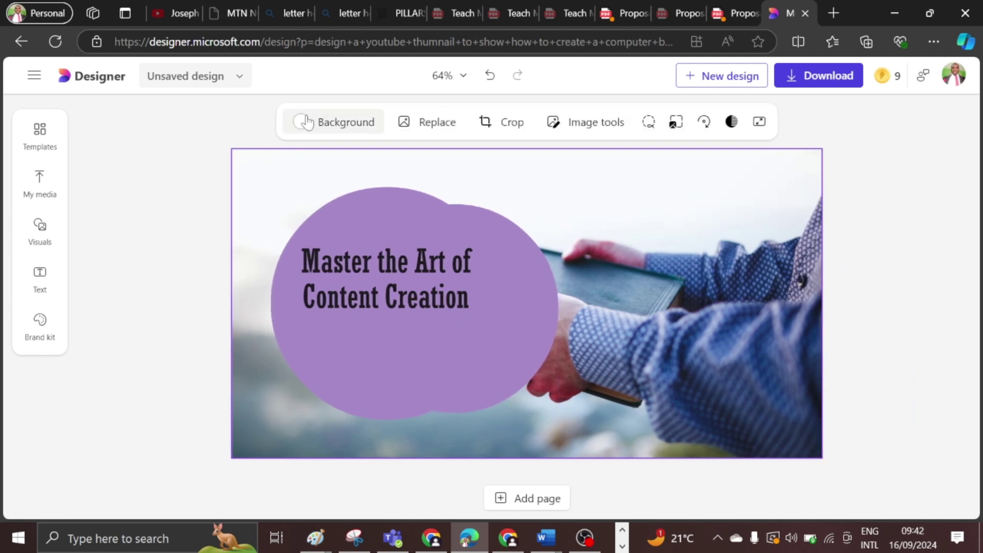
pyautogui.click(303, 123)
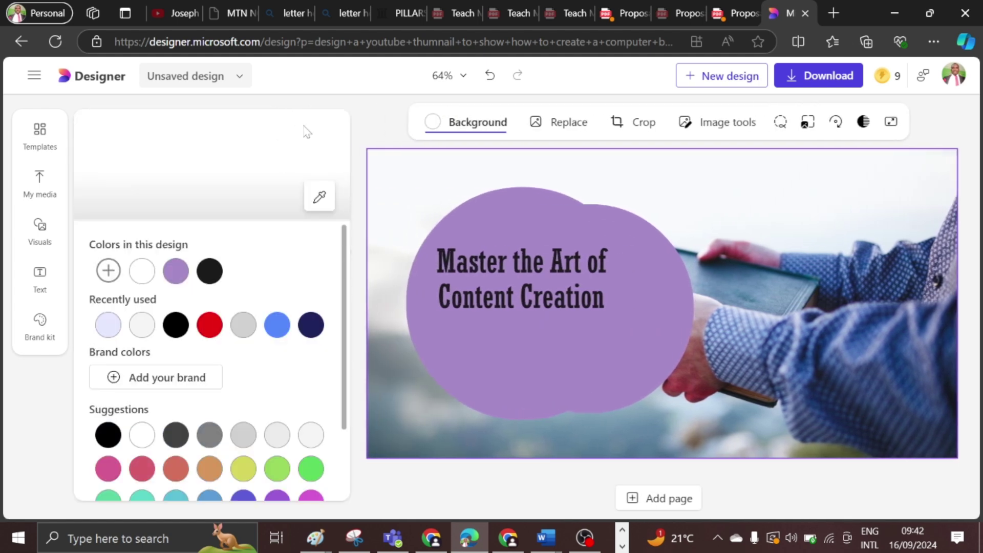
pyautogui.click(210, 273)
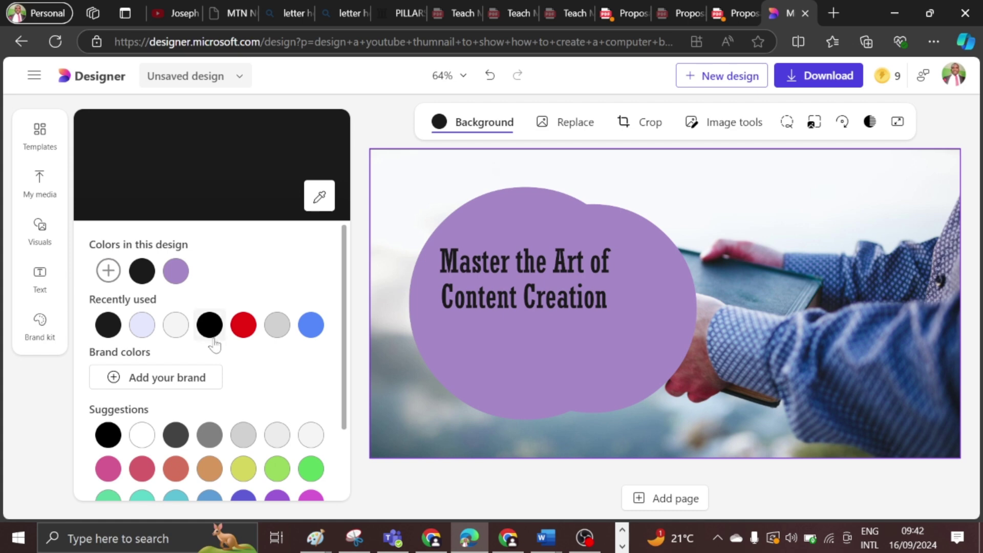
pyautogui.click(245, 326)
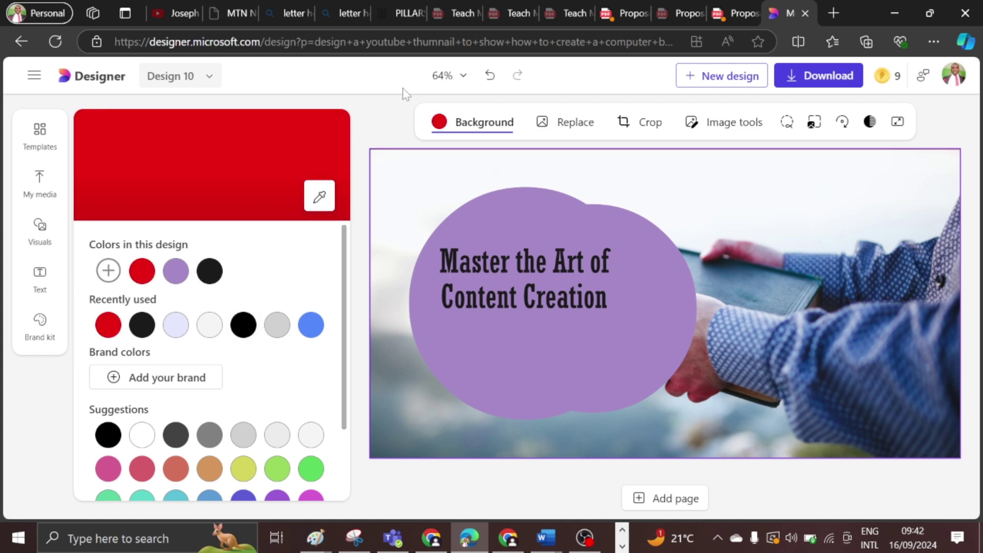
pyautogui.click(399, 107)
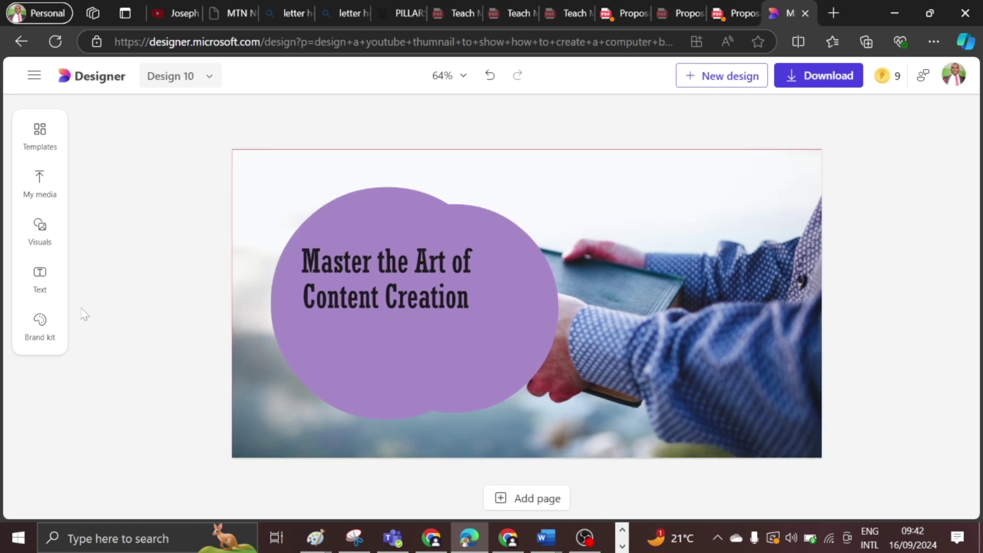
# Step: Delete the hand-and-book background photo and browse the uploaded photos in My media
pyautogui.click(40, 184)
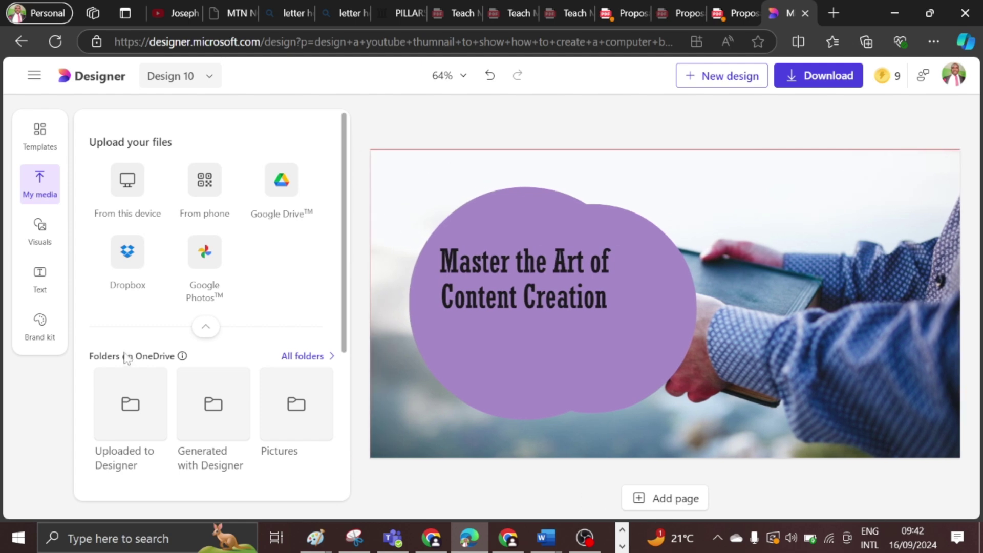
pyautogui.scroll(-4, 133, 356)
pyautogui.scroll(-2, 138, 361)
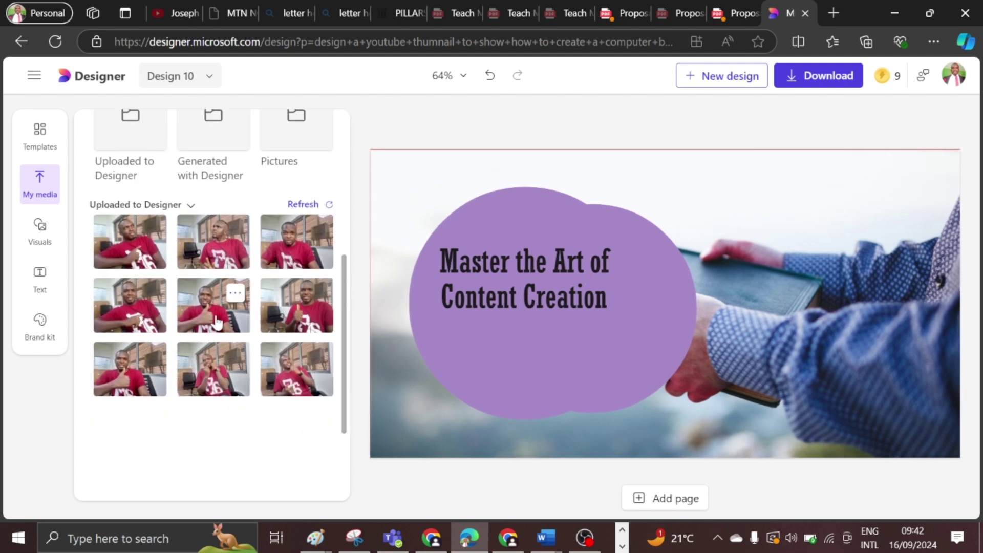
pyautogui.click(836, 322)
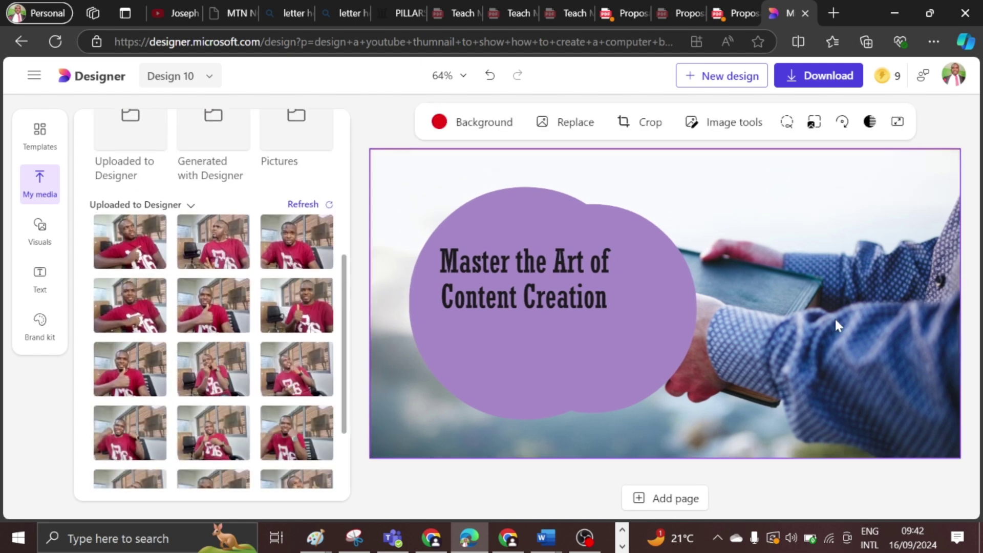
pyautogui.press('Delete')
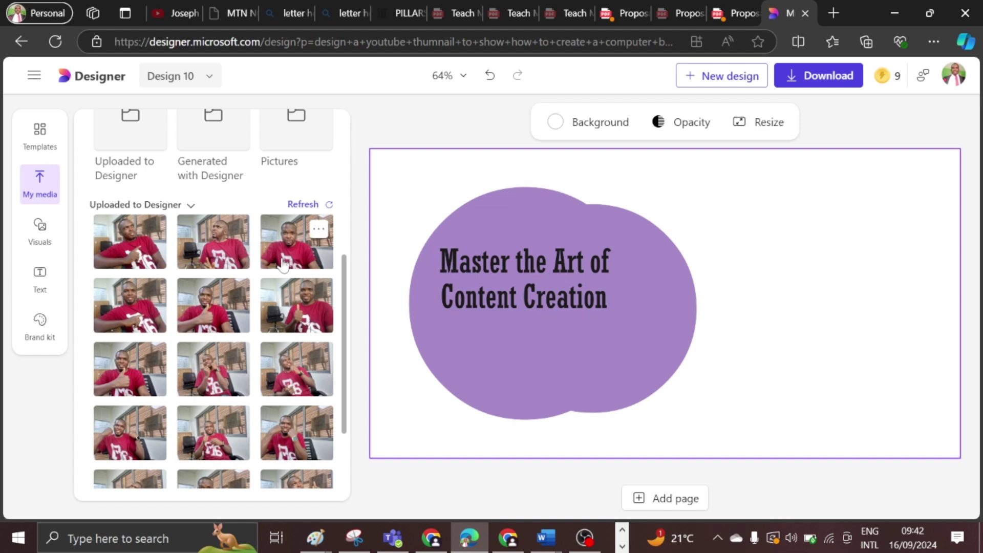
pyautogui.scroll(-2, 226, 342)
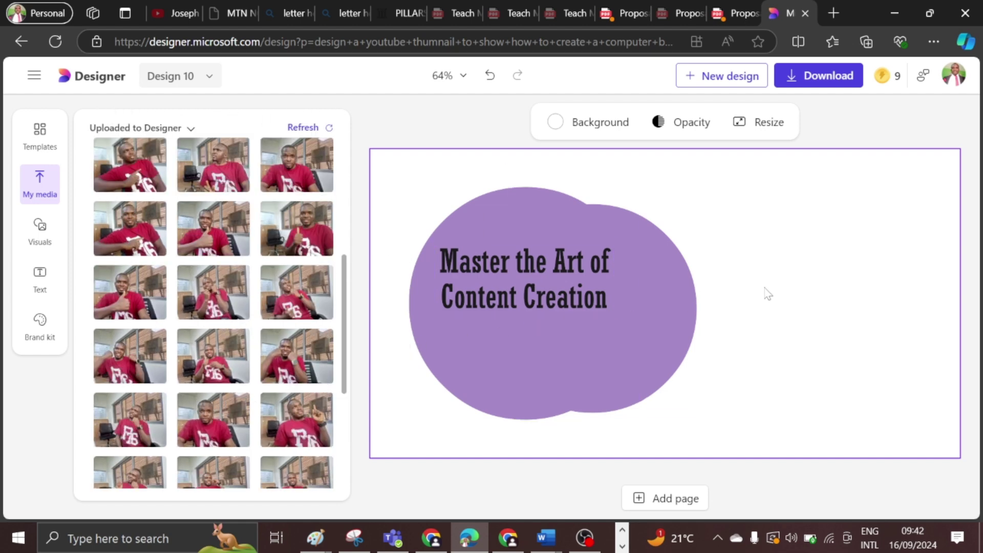
pyautogui.scroll(-2, 244, 427)
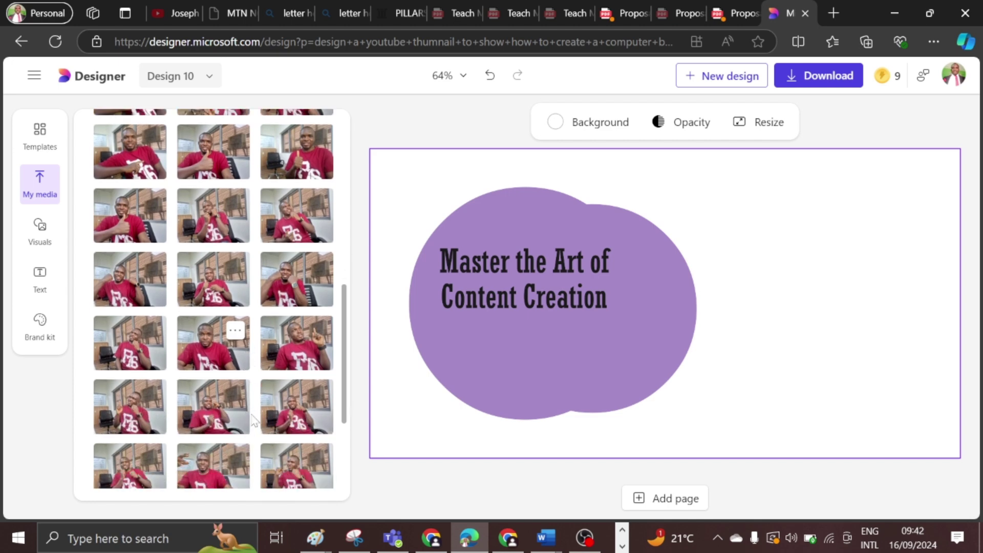
# Step: Add the presenter photo, remove its office background, and place him beside the purple circle
pyautogui.click(134, 353)
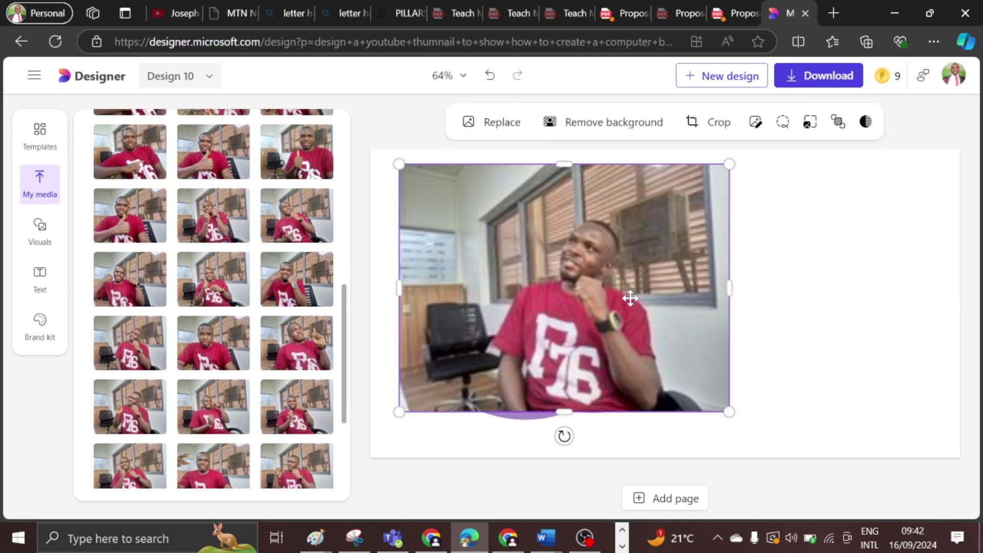
pyautogui.moveTo(644, 289); pyautogui.dragTo(874, 292)
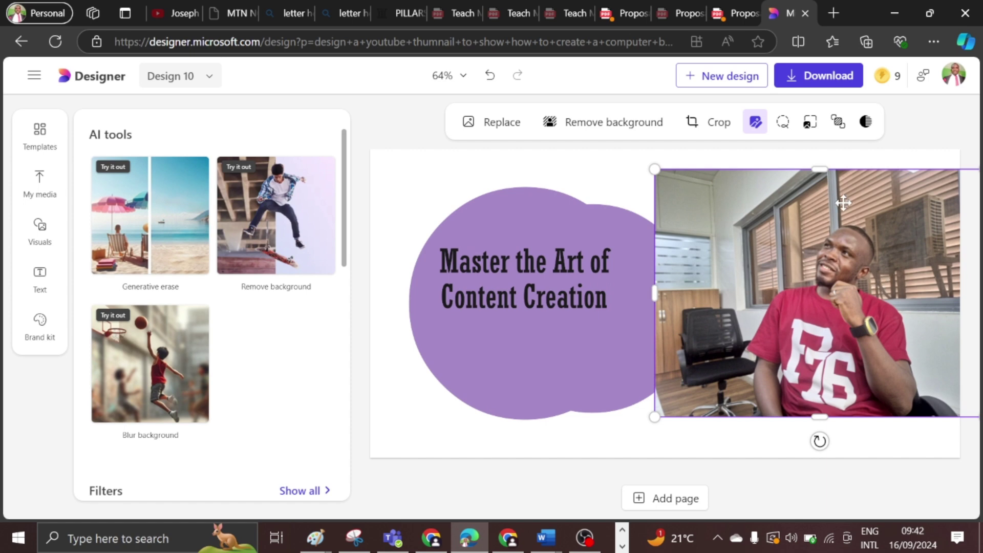
pyautogui.click(555, 125)
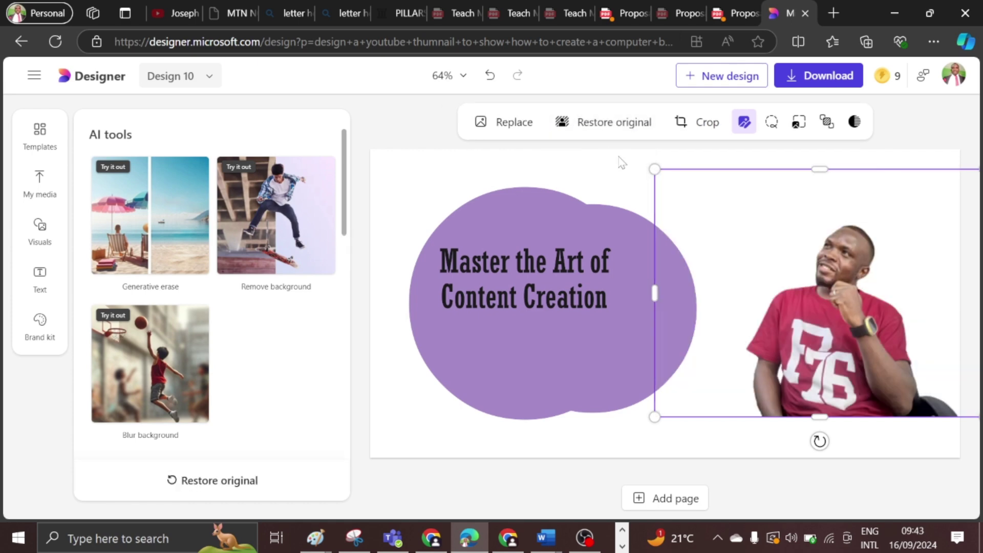
pyautogui.moveTo(805, 326); pyautogui.dragTo(762, 317)
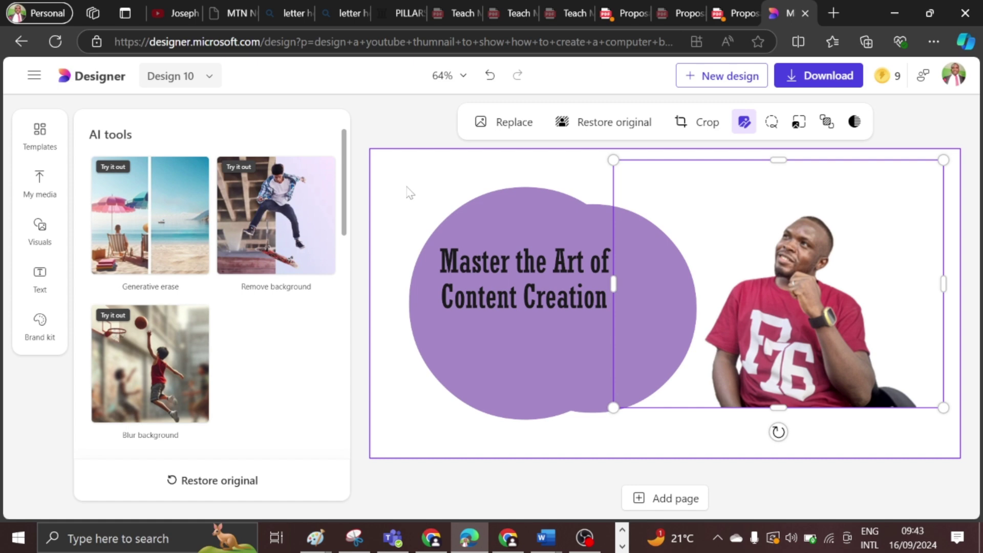
pyautogui.click(409, 192)
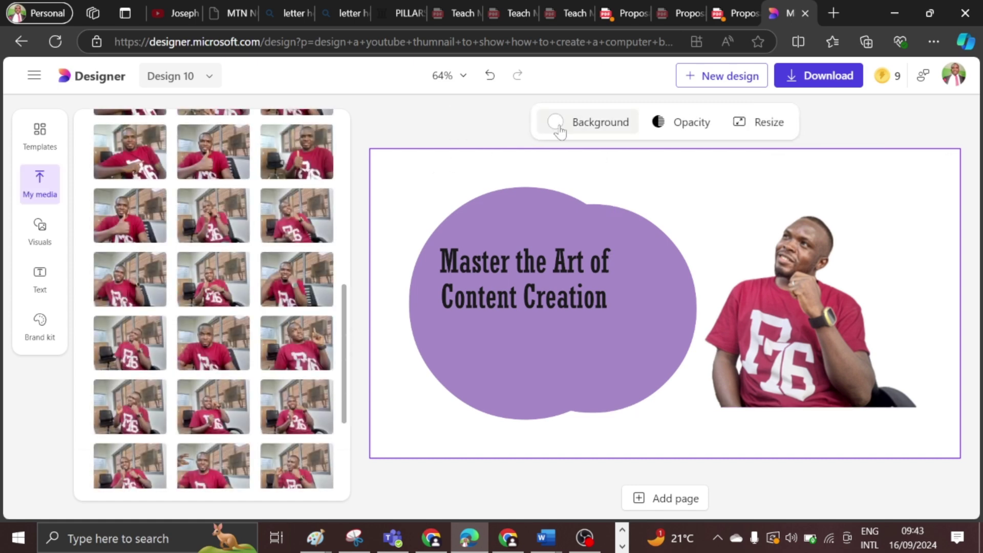
# Step: Try light grey, green and darker grey page backgrounds, settling on light grey
pyautogui.click(560, 126)
pyautogui.click(559, 126)
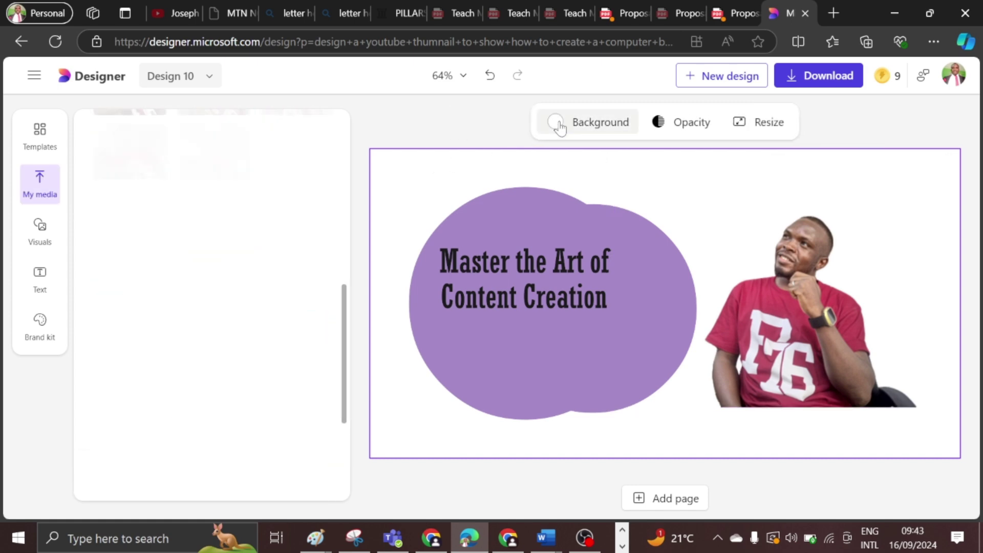
pyautogui.click(559, 125)
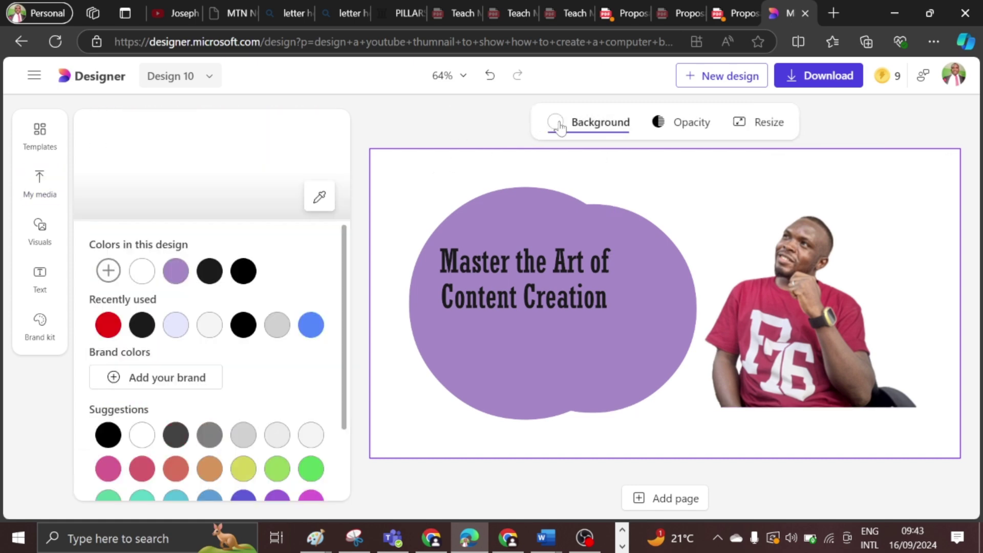
pyautogui.click(244, 435)
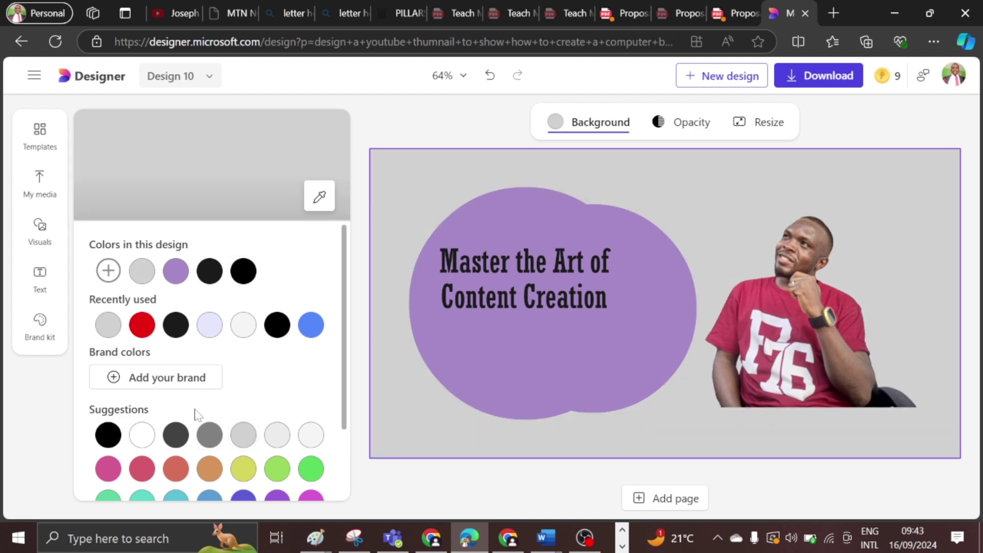
pyautogui.scroll(-2, 204, 424)
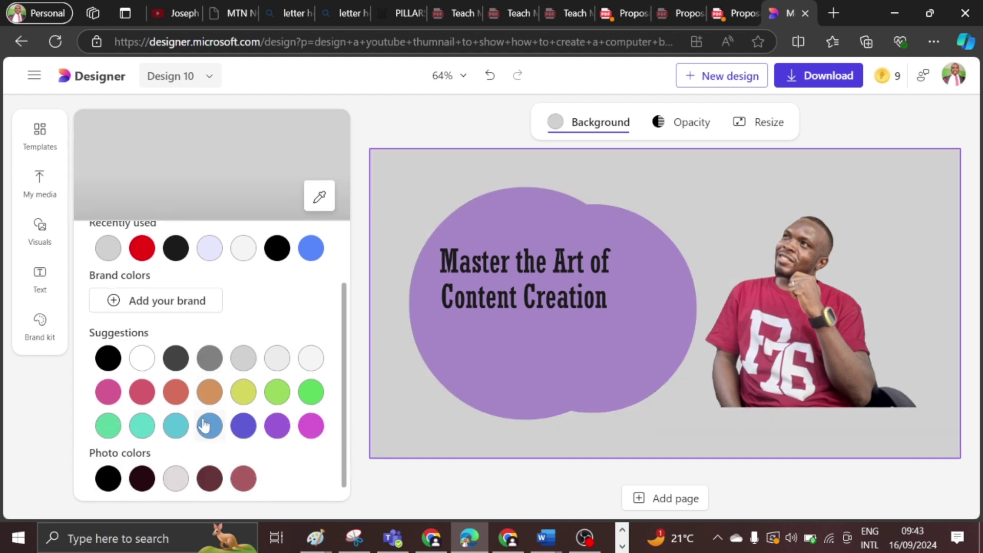
pyautogui.click(279, 394)
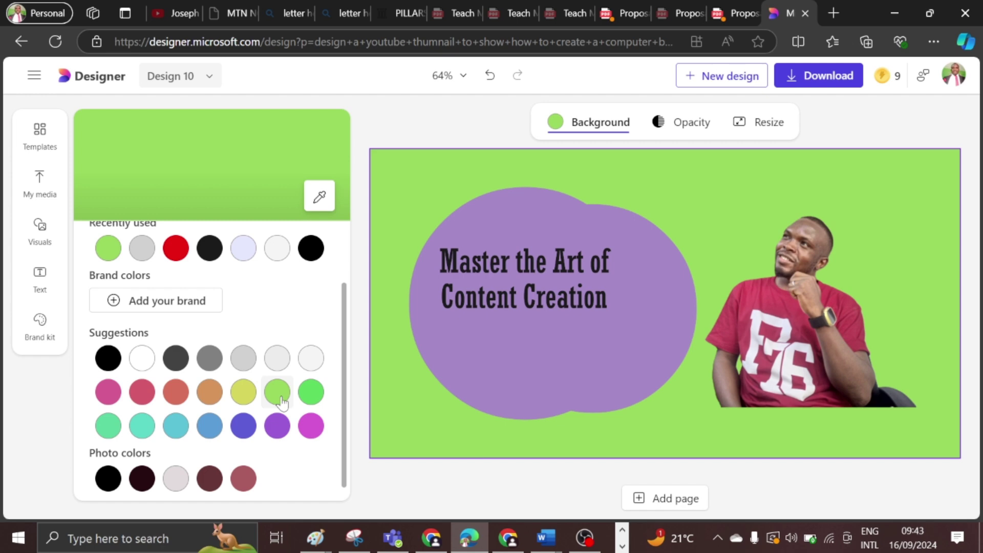
pyautogui.click(209, 359)
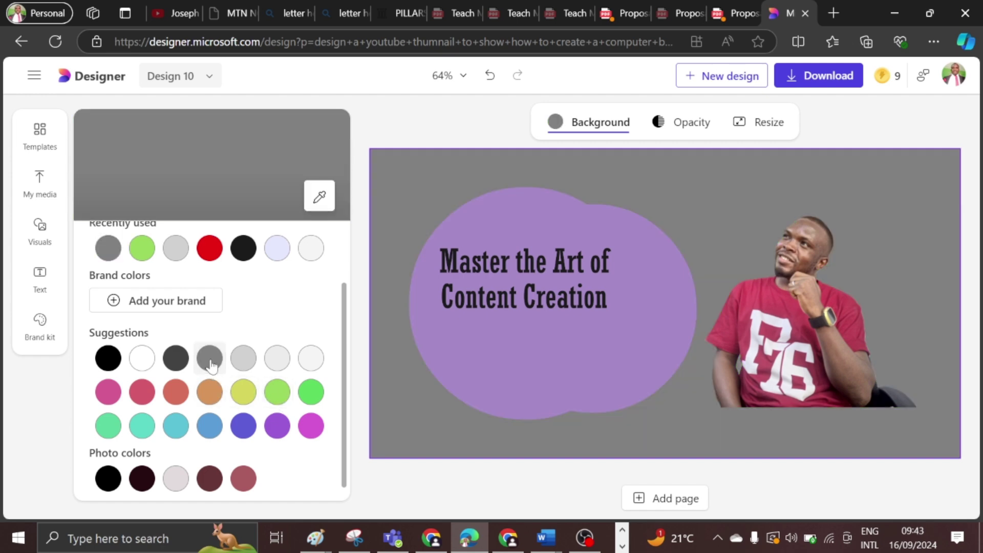
pyautogui.click(243, 360)
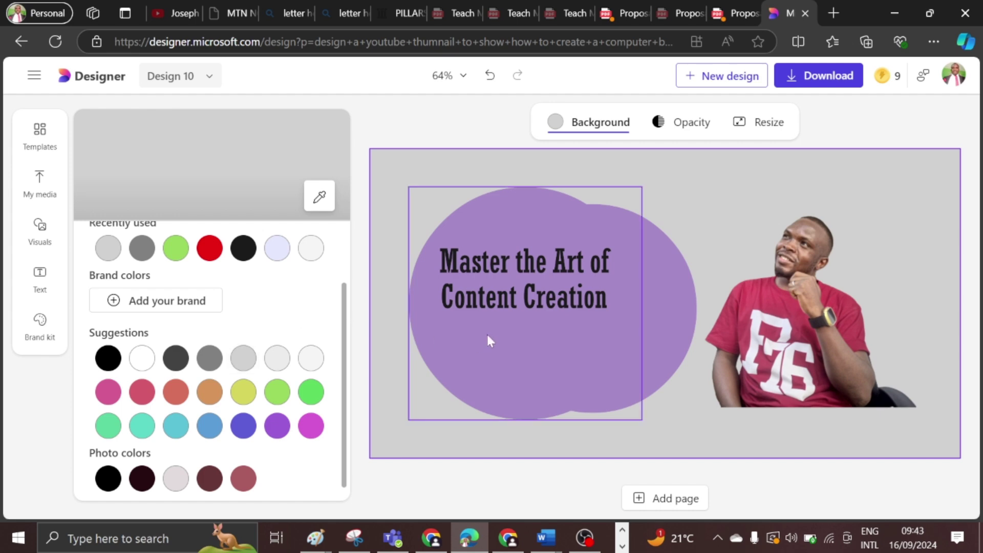
pyautogui.click(645, 294)
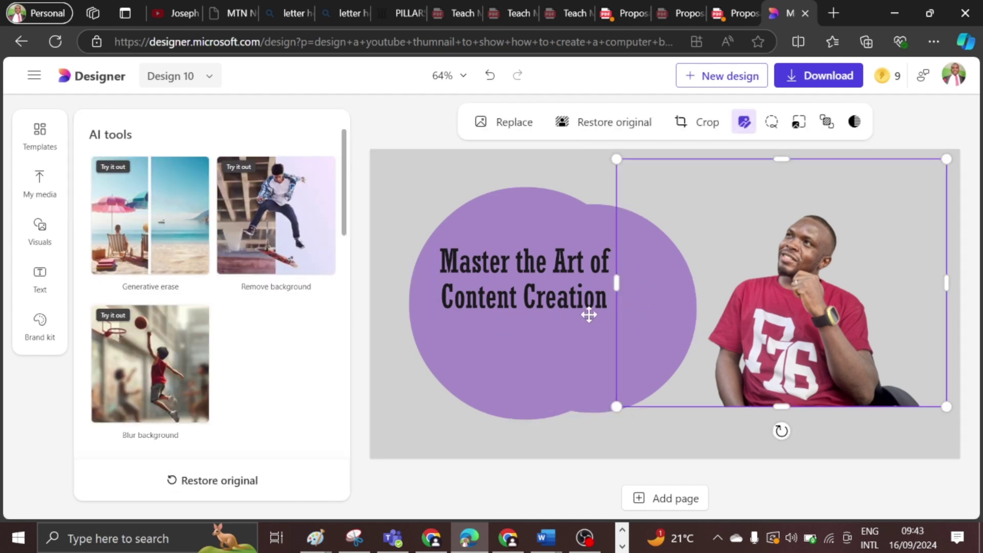
# Step: Drag the second purple circle right and down behind the presenter photo
pyautogui.moveTo(545, 352); pyautogui.dragTo(767, 360)
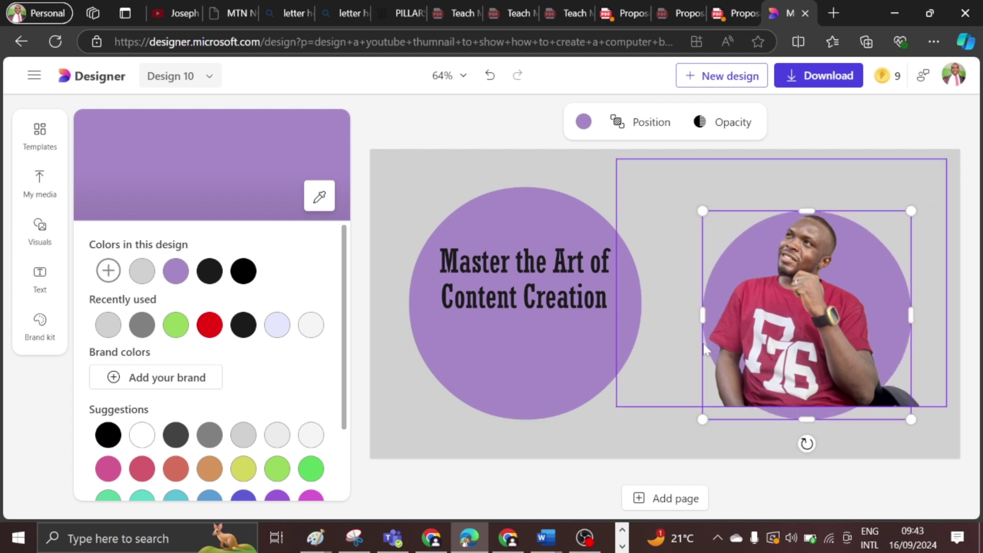
pyautogui.click(394, 116)
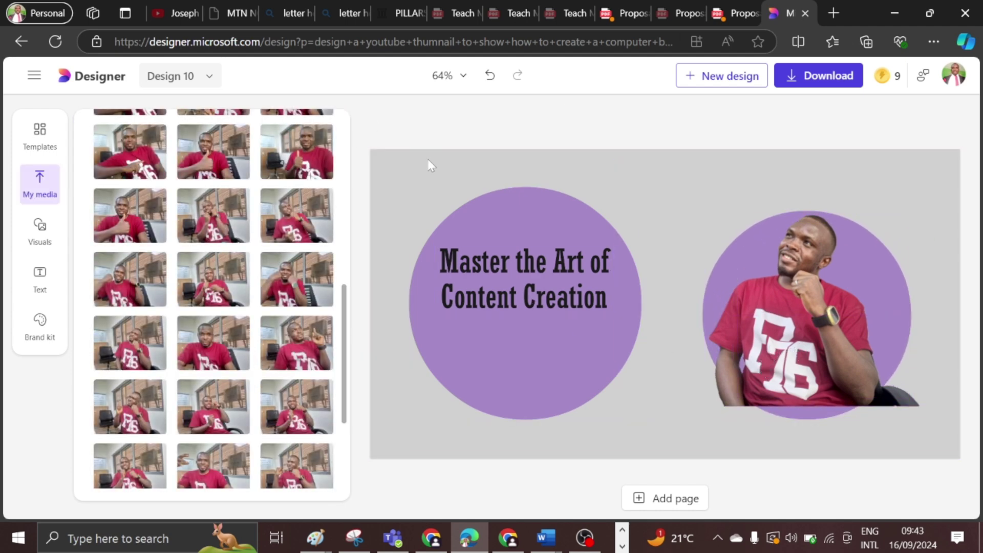
# Step: Duplicate the title and replace its text with the presenter's name as a caption below his photo
pyautogui.click(504, 264)
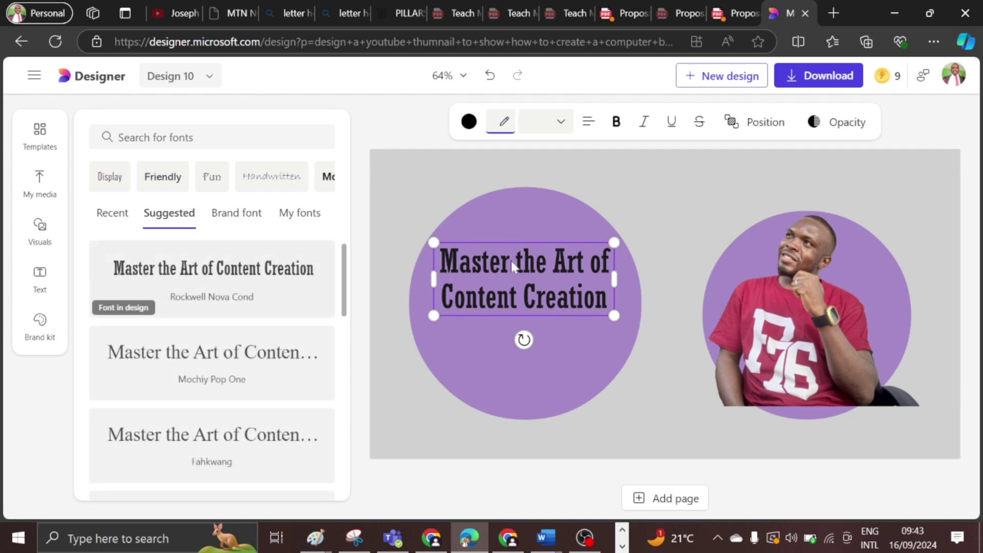
pyautogui.hotkey('ctrl', 'd')
pyautogui.moveTo(513, 276); pyautogui.dragTo(818, 428)
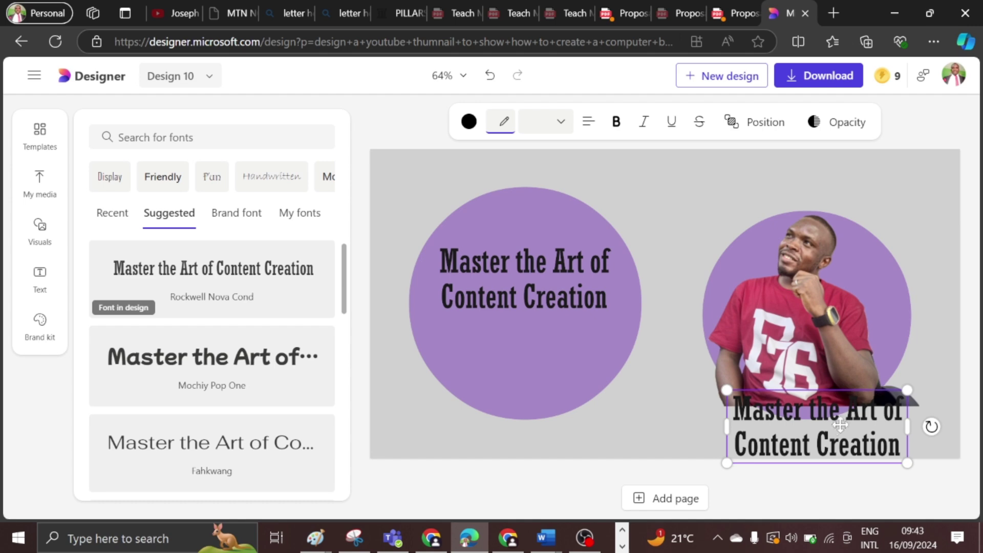
pyautogui.doubleClick(825, 410)
pyautogui.hotkey('ctrl', 'a')
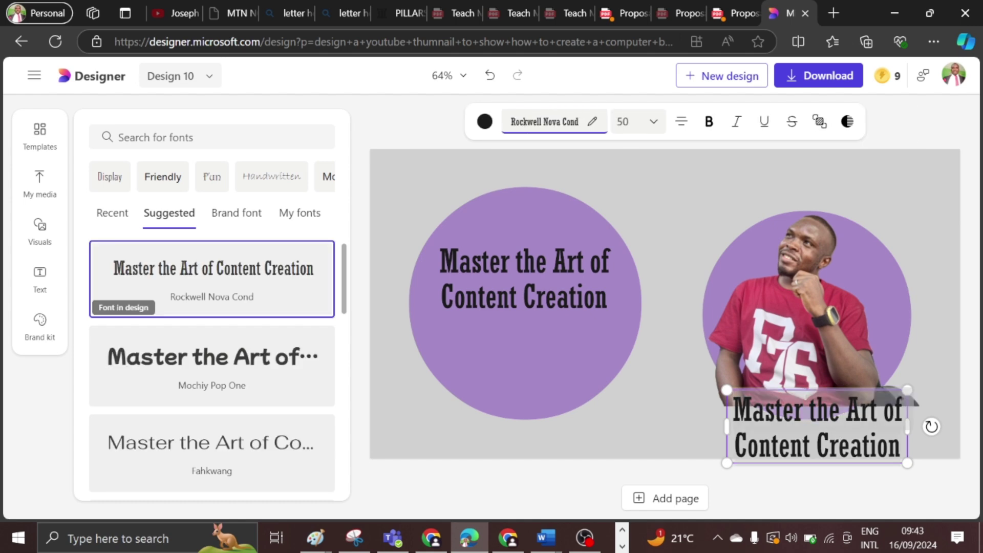
pyautogui.write('Jos')
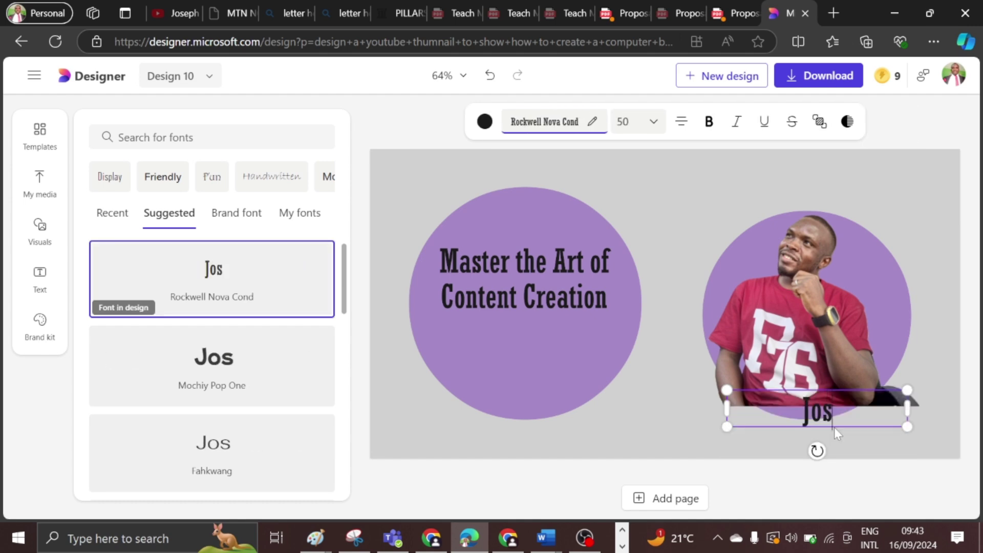
pyautogui.write('eph Afe')
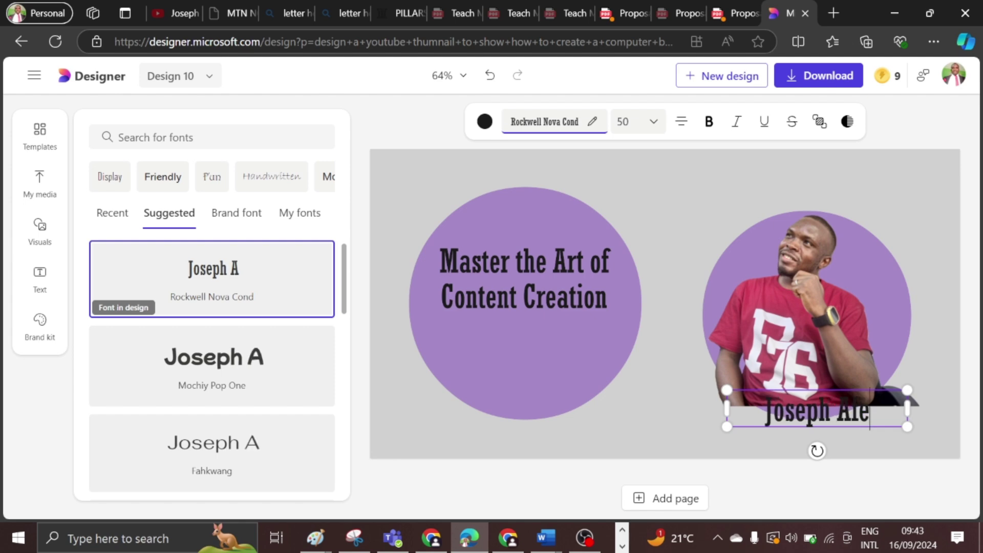
pyautogui.write('so')
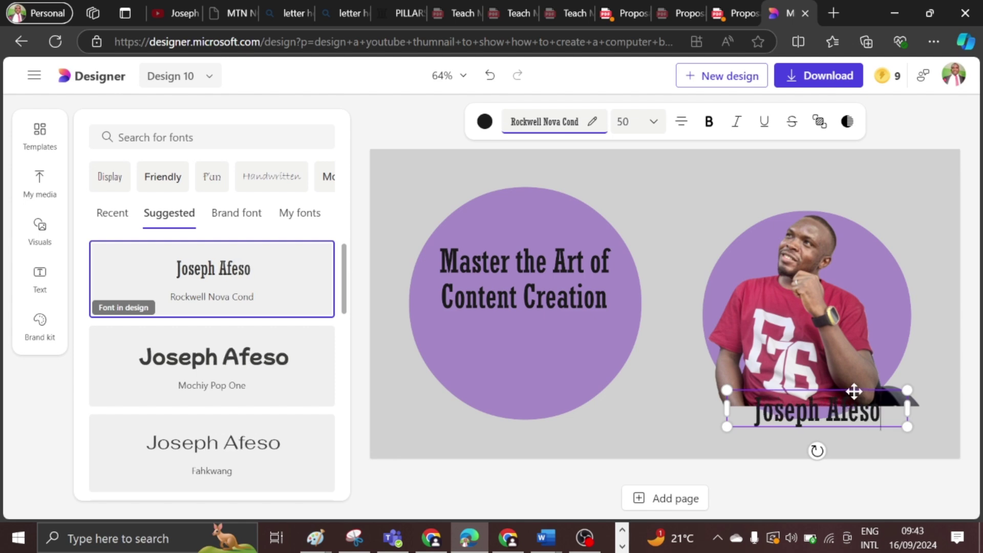
pyautogui.moveTo(854, 391); pyautogui.dragTo(846, 424)
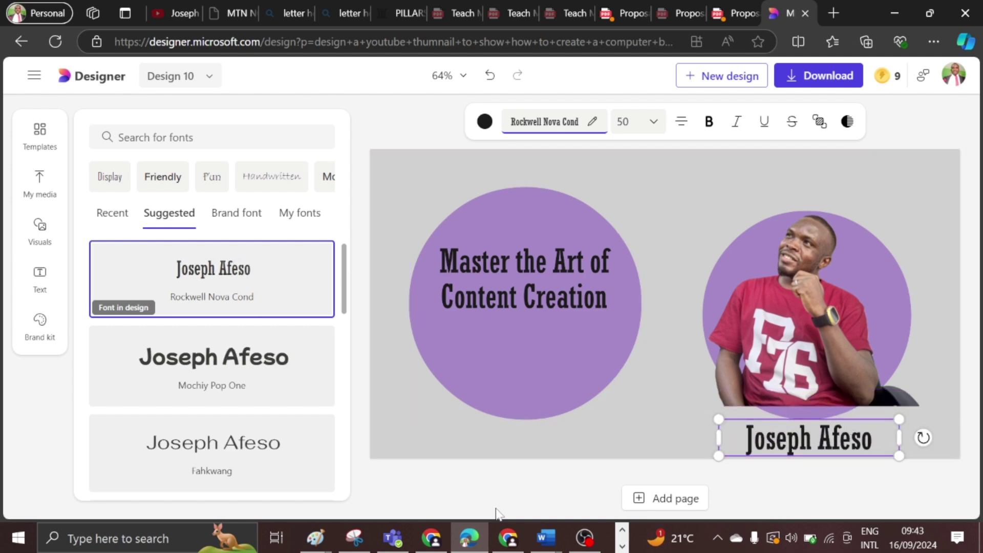
pyautogui.click(495, 479)
# Step: Open My media and scroll through the uploaded images down to the Subscribed graphic
pyautogui.click(48, 187)
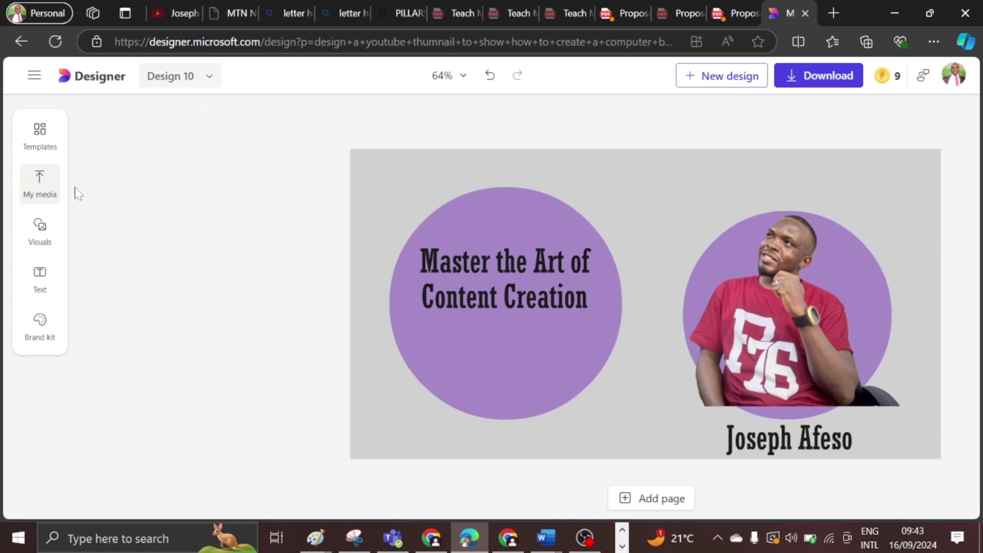
pyautogui.click(40, 184)
pyautogui.scroll(-10, 262, 352)
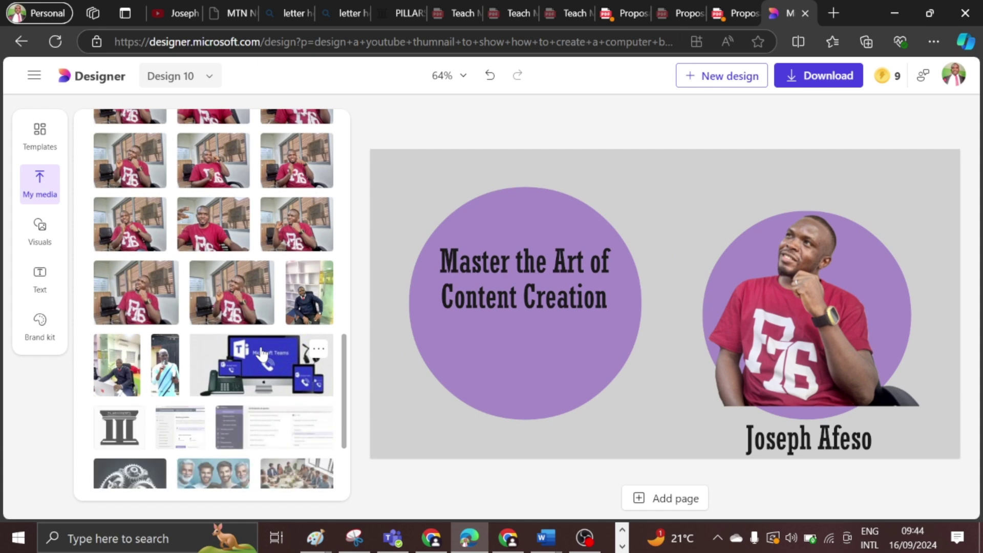
pyautogui.scroll(-3, 262, 352)
pyautogui.scroll(-2, 262, 353)
pyautogui.scroll(-3, 262, 353)
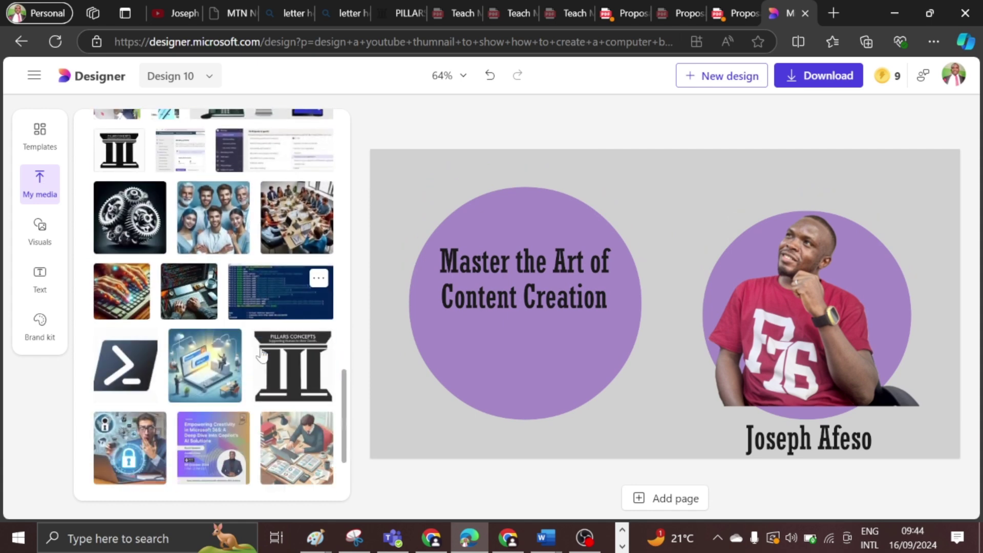
pyautogui.scroll(-2, 262, 353)
pyautogui.scroll(-5, 262, 354)
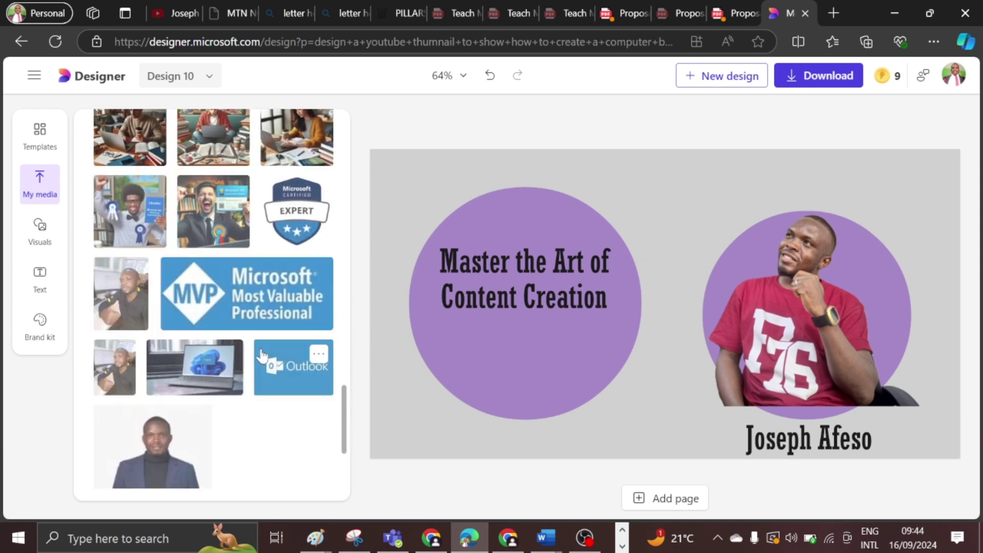
pyautogui.scroll(-5, 262, 354)
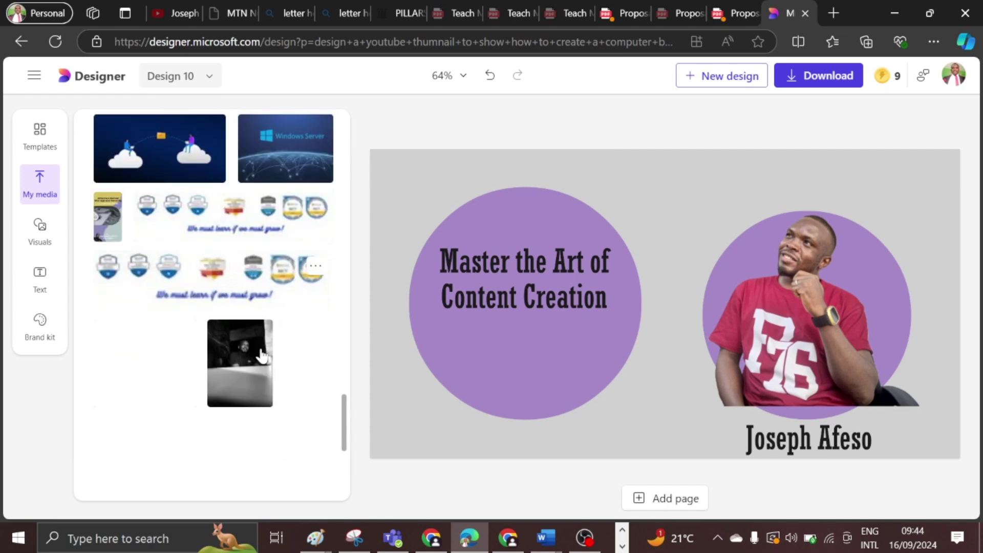
pyautogui.scroll(-5, 261, 353)
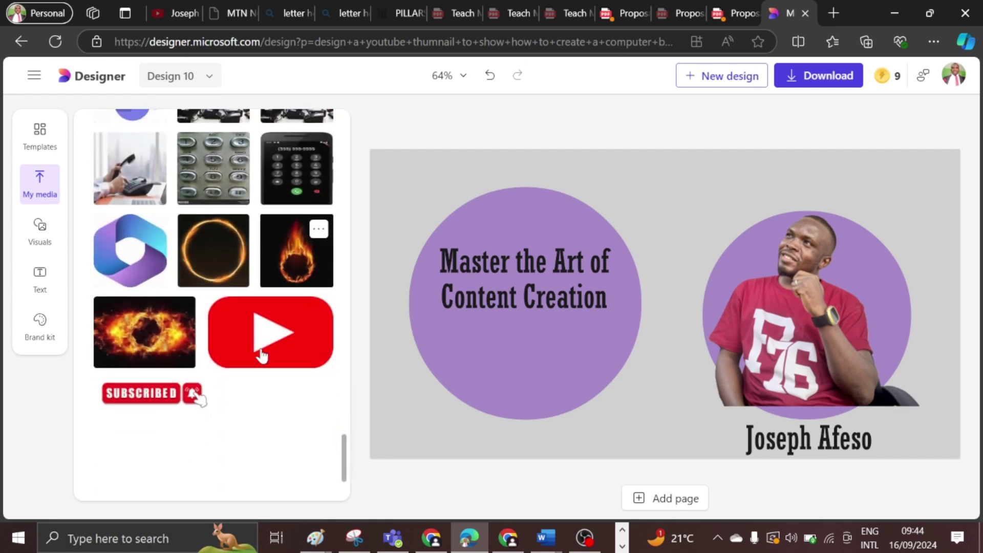
# Step: Add the Subscribed button under the title circle, remove its background, and nudge the circle right
pyautogui.click(644, 228)
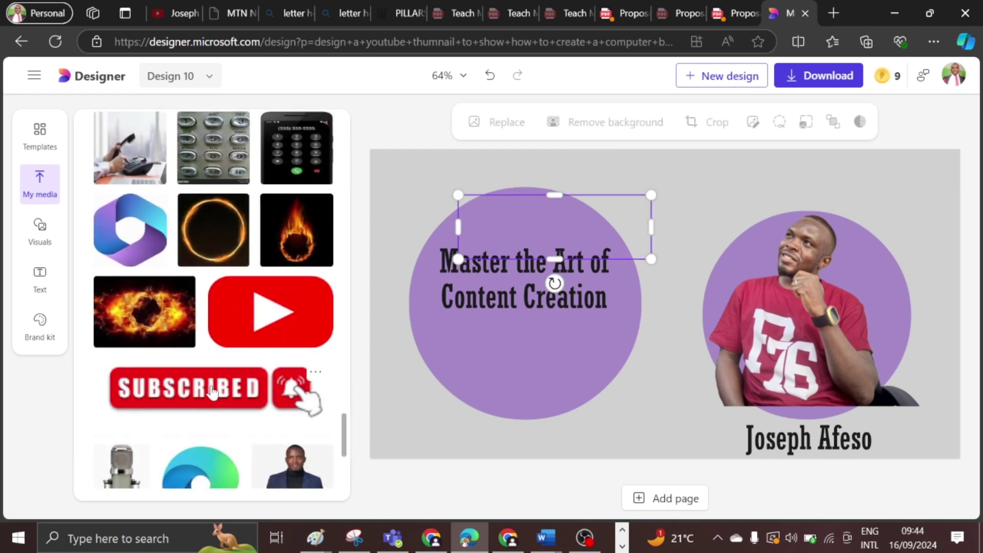
pyautogui.moveTo(565, 213); pyautogui.dragTo(611, 388)
pyautogui.click(517, 336)
pyautogui.moveTo(591, 432); pyautogui.dragTo(612, 424)
pyautogui.click(583, 125)
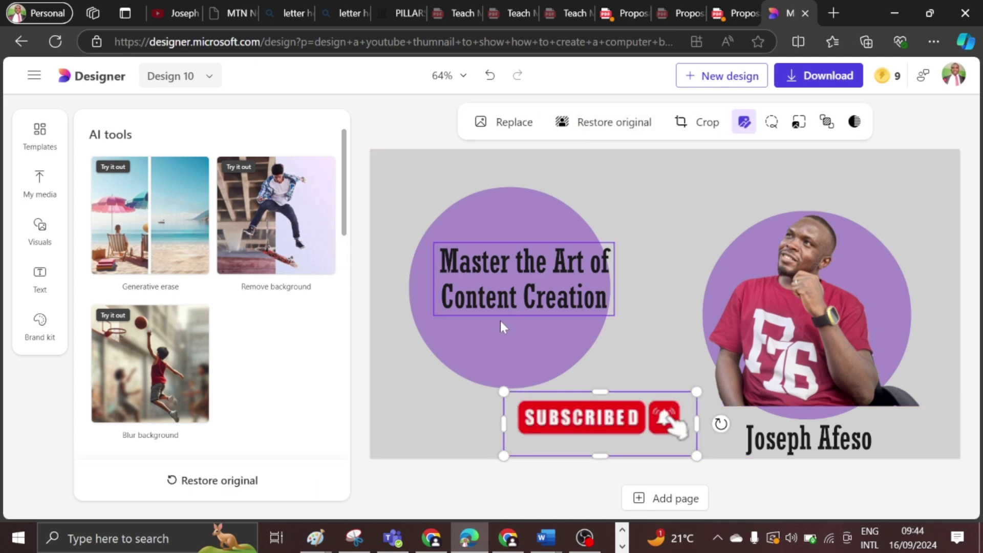
pyautogui.moveTo(484, 346); pyautogui.dragTo(503, 344)
# Step: Add the fire image from My media and stretch it across the entire canvas
pyautogui.click(398, 278)
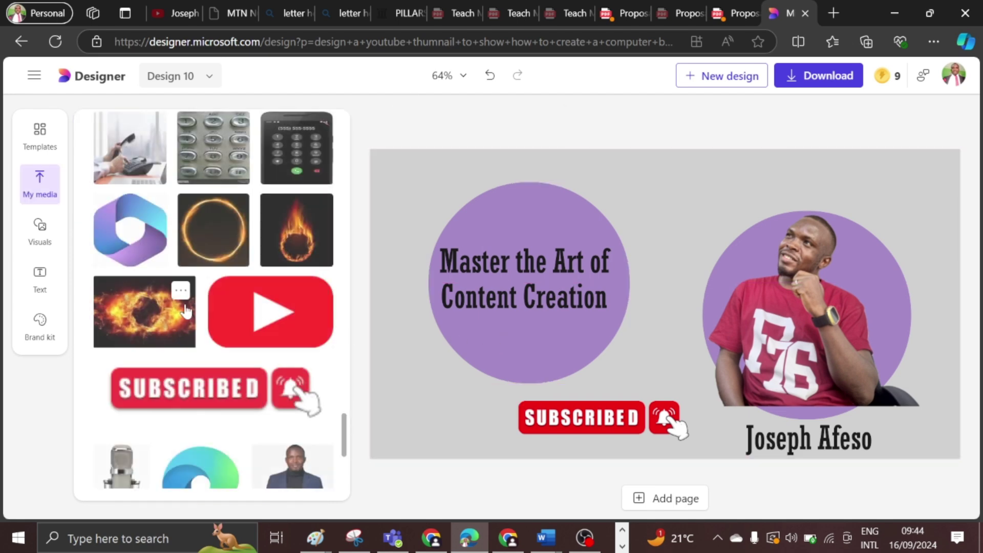
pyautogui.scroll(-3, 244, 369)
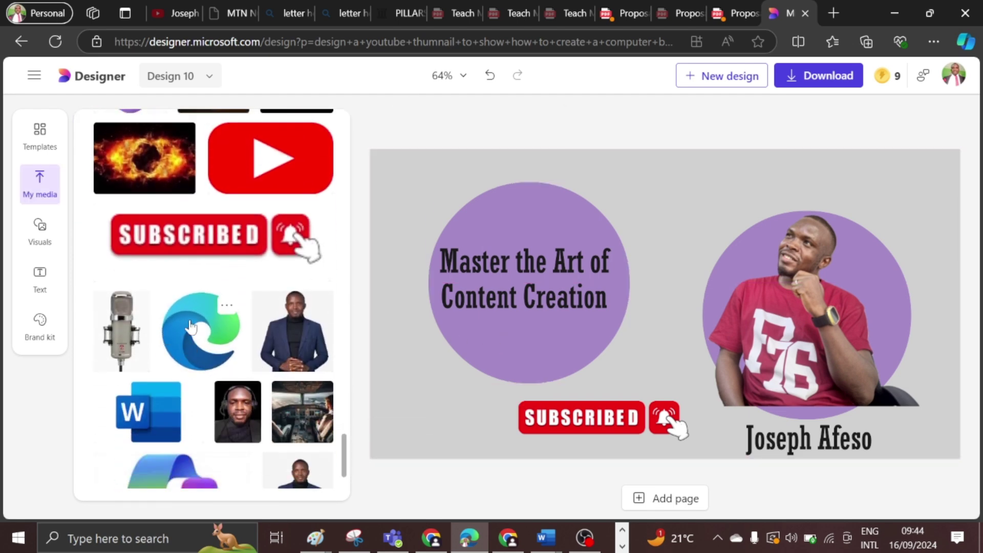
pyautogui.scroll(-1, 190, 327)
pyautogui.scroll(3, 198, 329)
pyautogui.click(143, 253)
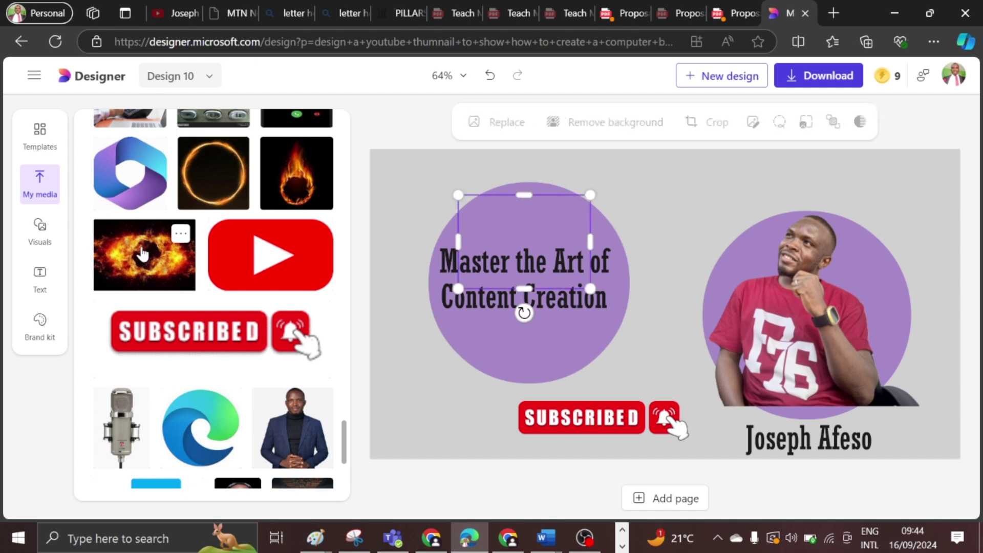
pyautogui.click(542, 236)
pyautogui.moveTo(590, 197); pyautogui.dragTo(934, 162)
pyautogui.moveTo(705, 259); pyautogui.dragTo(655, 399)
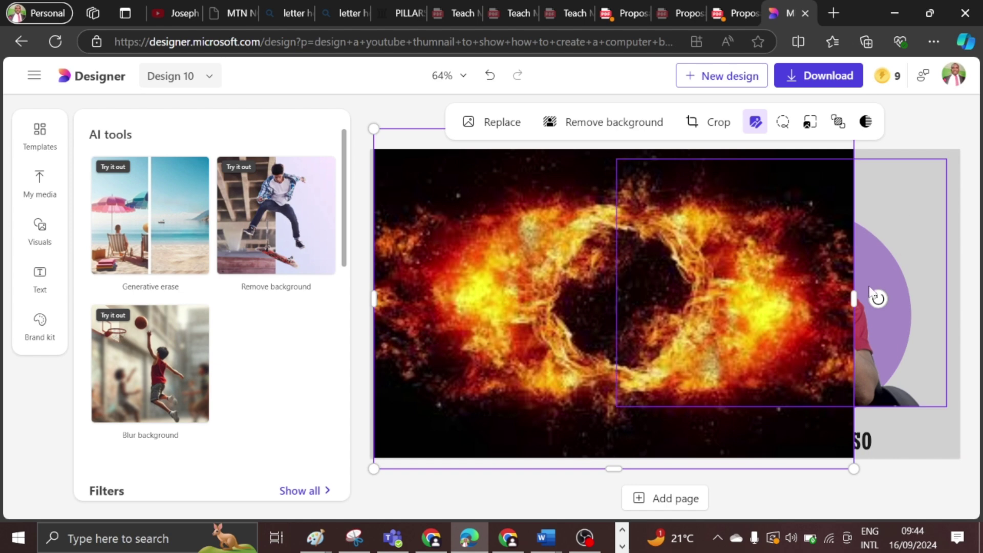
pyautogui.moveTo(853, 297); pyautogui.dragTo(960, 289)
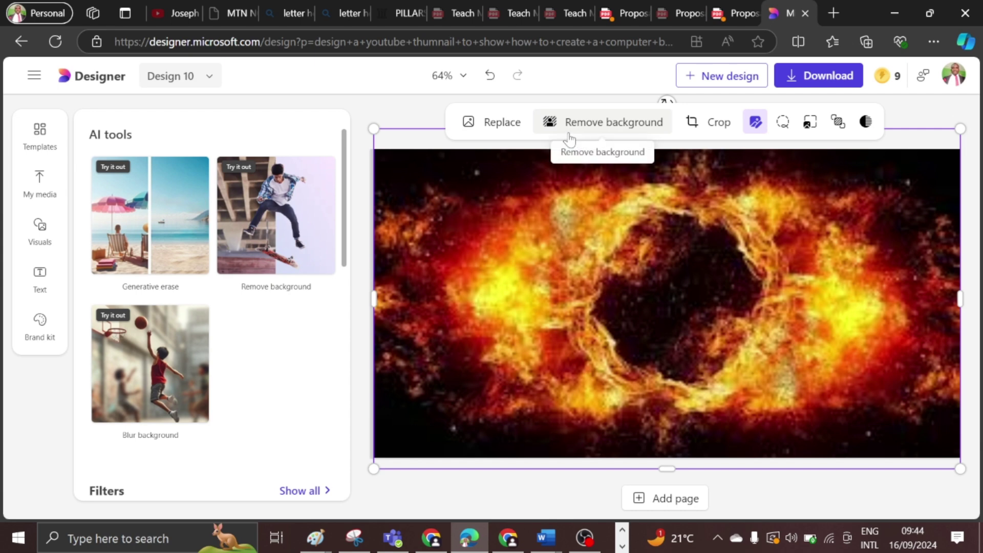
pyautogui.click(840, 126)
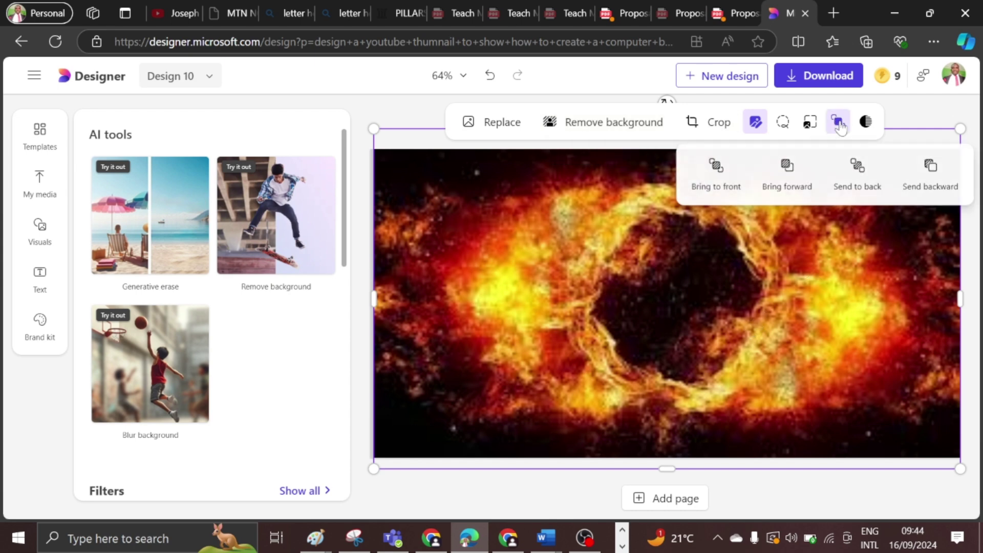
# Step: Send the fire image to the back, then shrink and reposition the presenter cutout
pyautogui.click(851, 185)
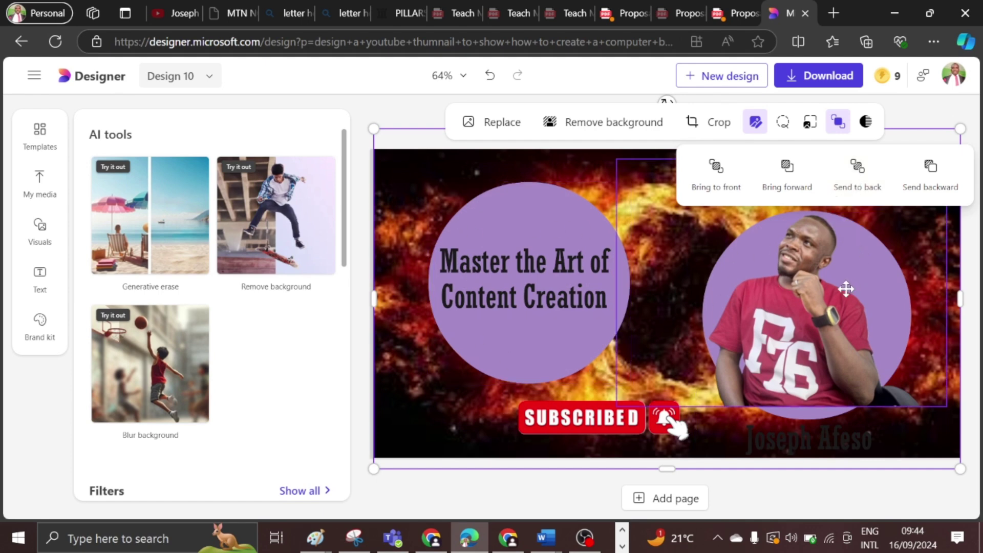
pyautogui.moveTo(863, 285); pyautogui.dragTo(898, 256)
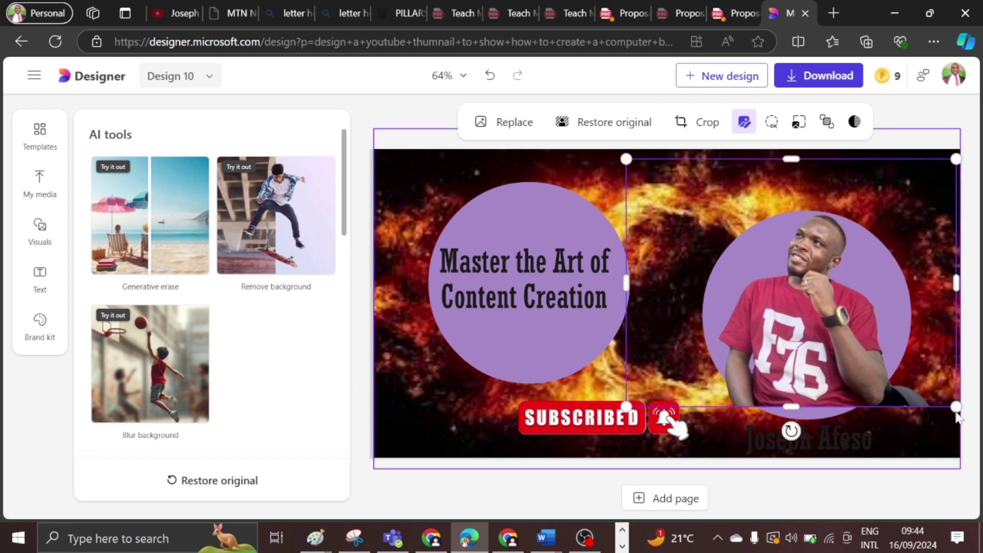
pyautogui.moveTo(955, 406); pyautogui.dragTo(935, 390)
pyautogui.moveTo(821, 309); pyautogui.dragTo(837, 320)
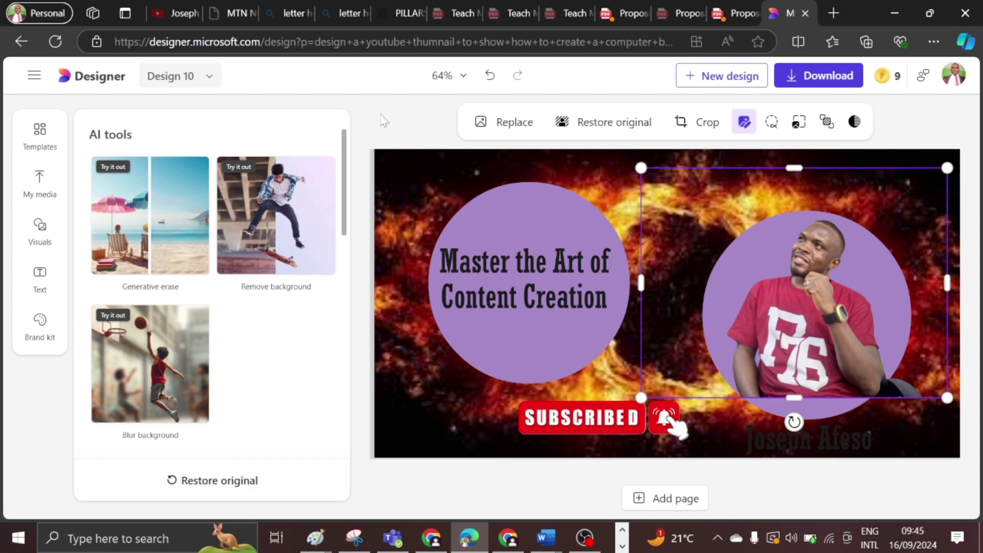
# Step: Change the title text colour to white
pyautogui.click(520, 292)
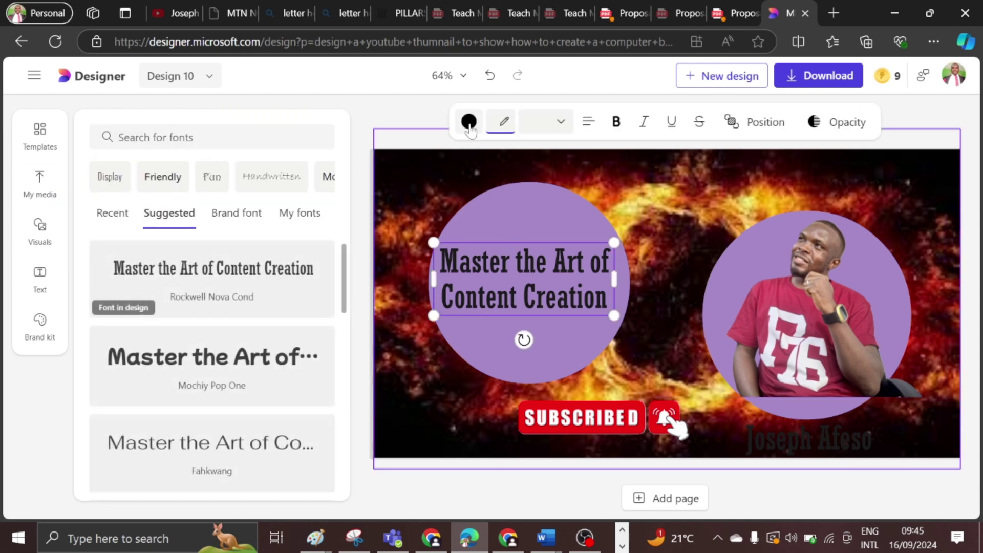
pyautogui.click(469, 123)
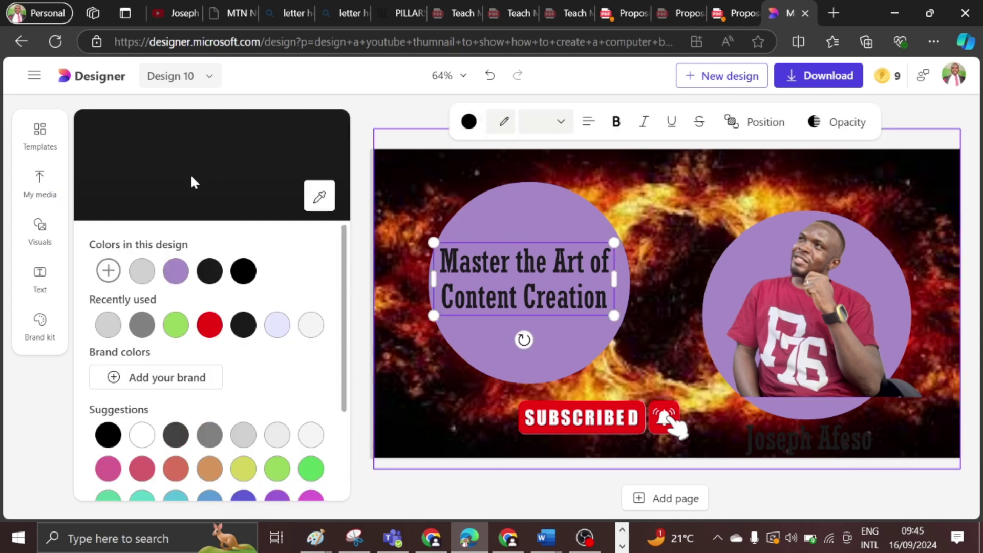
pyautogui.click(311, 325)
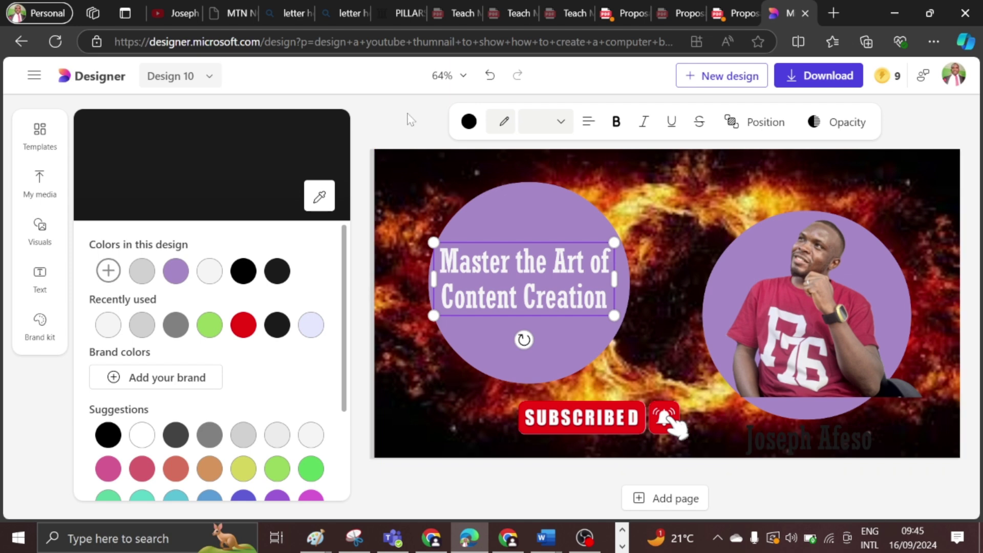
pyautogui.click(422, 126)
pyautogui.click(512, 279)
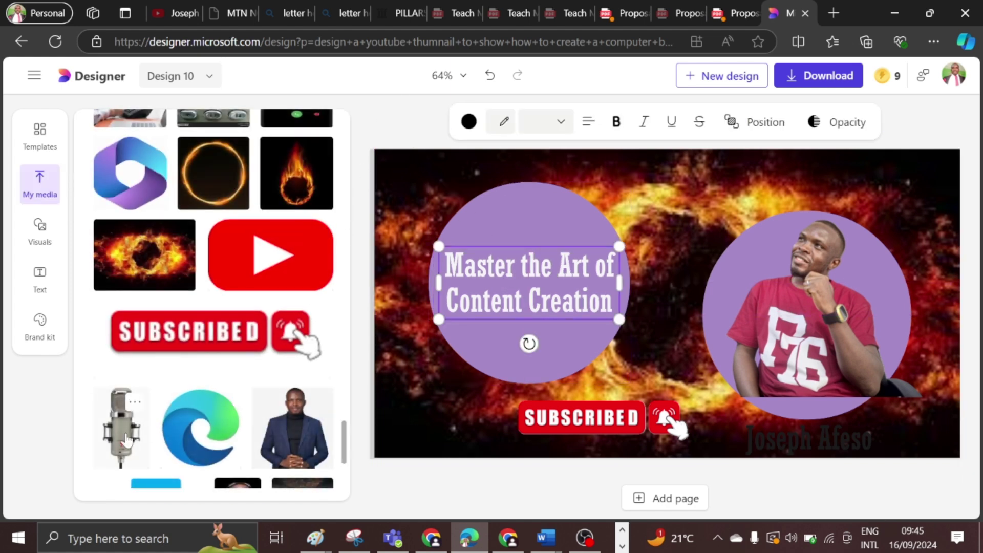
# Step: Add the microphone image, remove its background, shrink it, and place it on the presenter's chest
pyautogui.moveTo(128, 438); pyautogui.dragTo(496, 333)
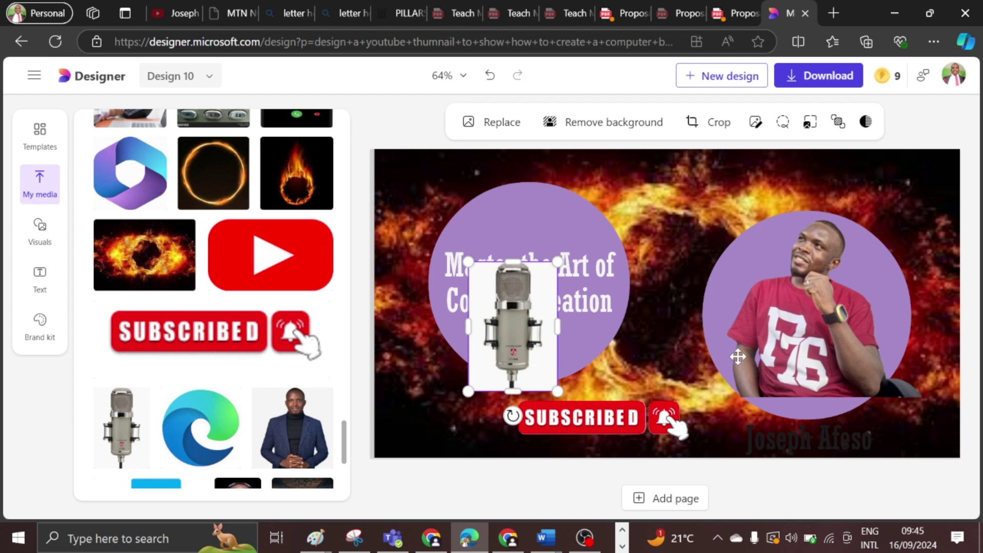
pyautogui.moveTo(738, 357); pyautogui.dragTo(753, 338)
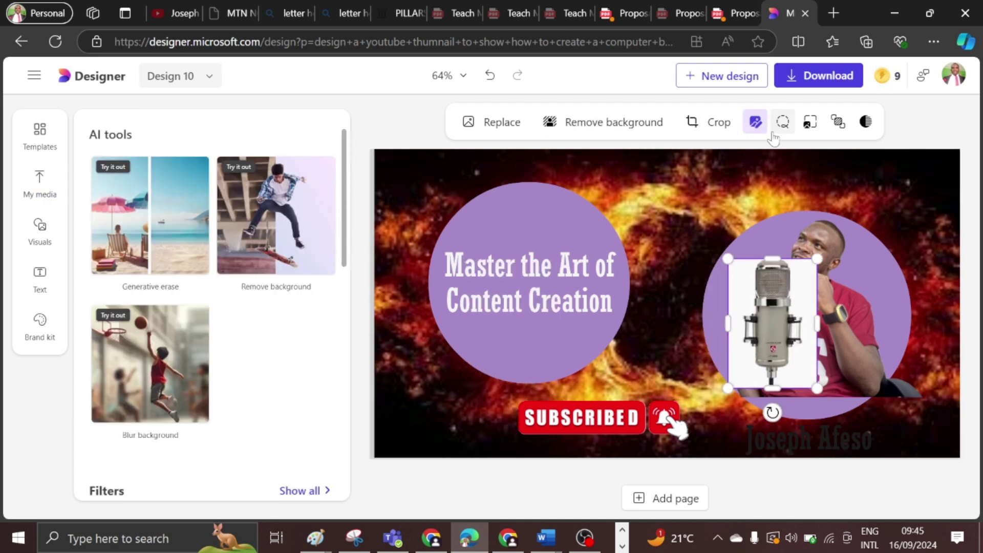
pyautogui.click(615, 122)
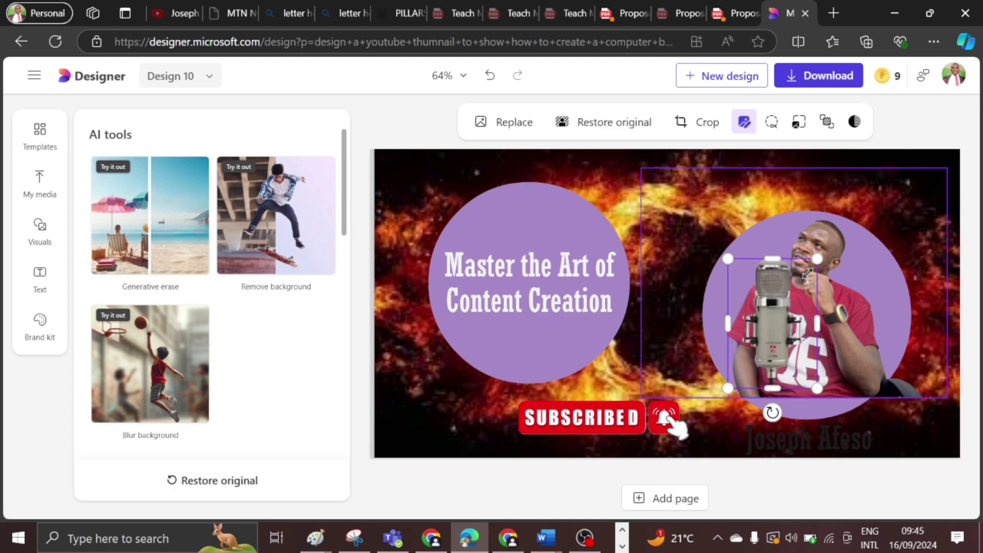
pyautogui.moveTo(807, 272); pyautogui.dragTo(774, 317)
pyautogui.moveTo(743, 358); pyautogui.dragTo(782, 344)
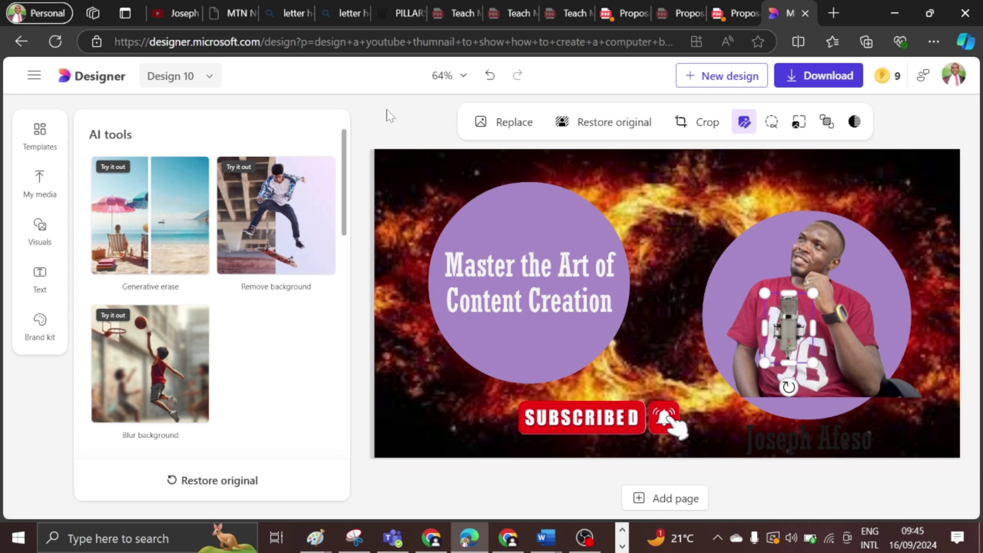
# Step: Stretch the fire background out to the canvas's left edge
pyautogui.click(385, 242)
pyautogui.moveTo(368, 296); pyautogui.dragTo(365, 298)
pyautogui.click(459, 139)
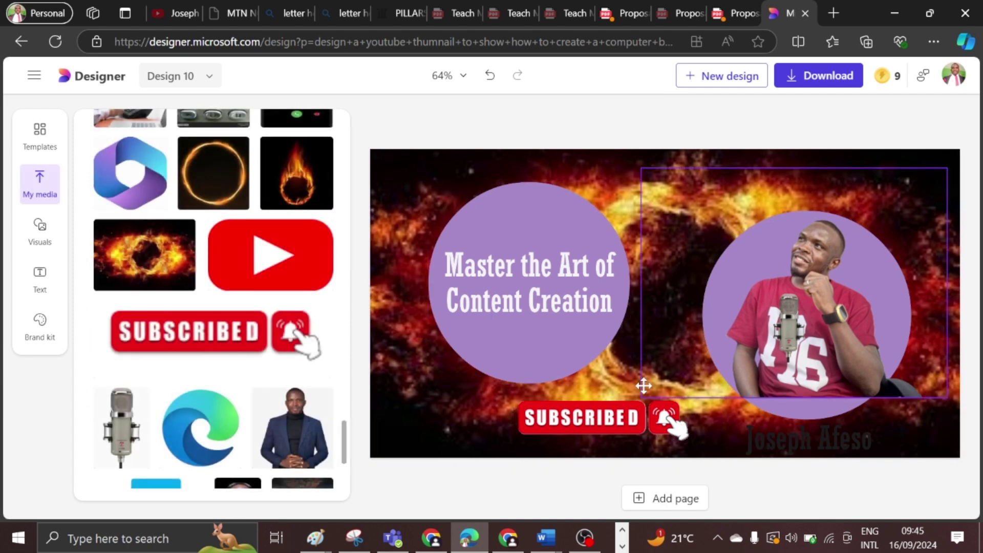
# Step: Change the title circle's fill from purple to black
pyautogui.click(532, 206)
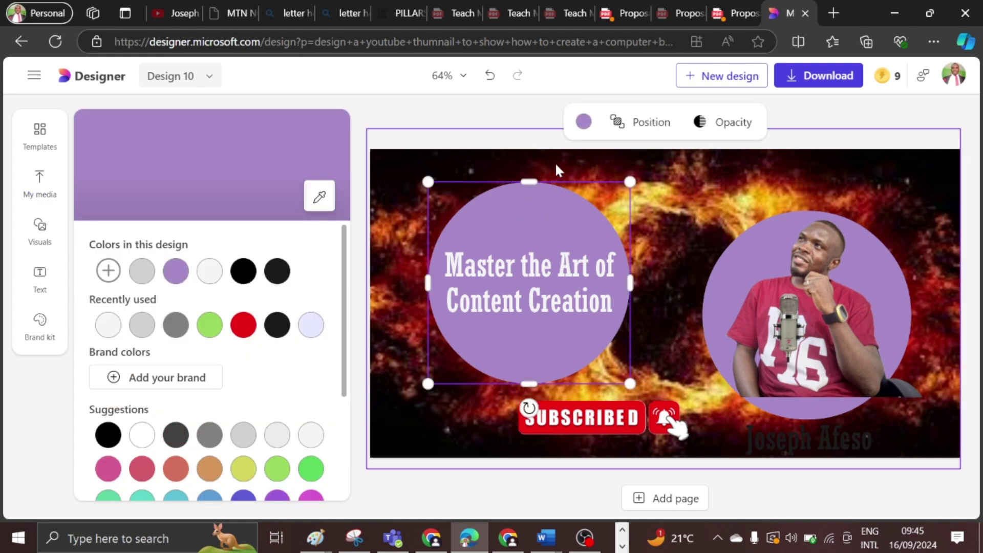
pyautogui.click(583, 123)
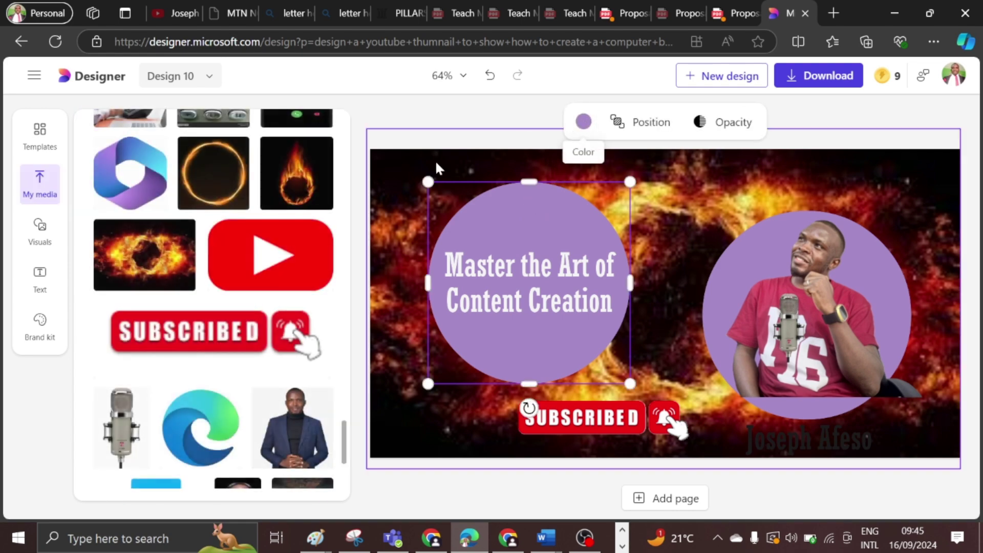
pyautogui.scroll(10, 277, 239)
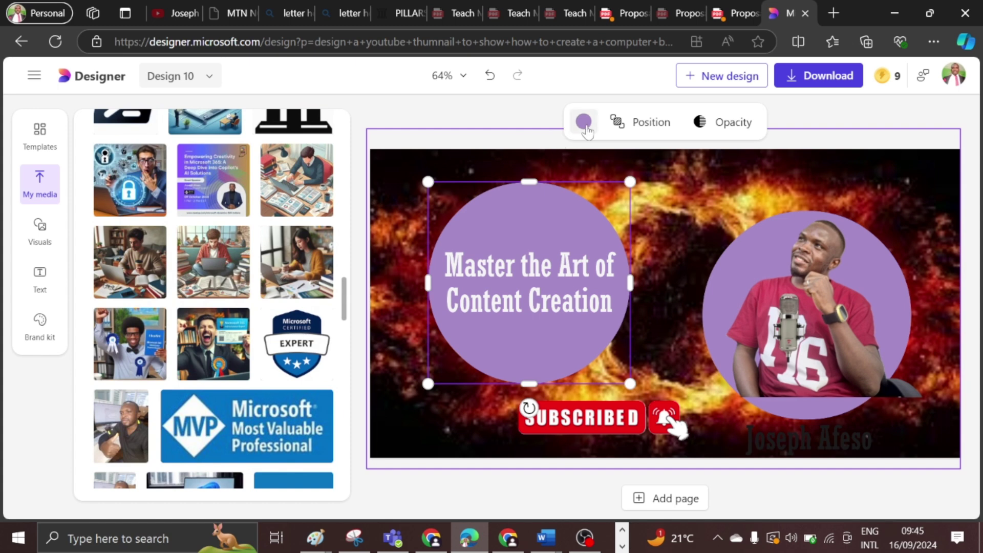
pyautogui.click(585, 127)
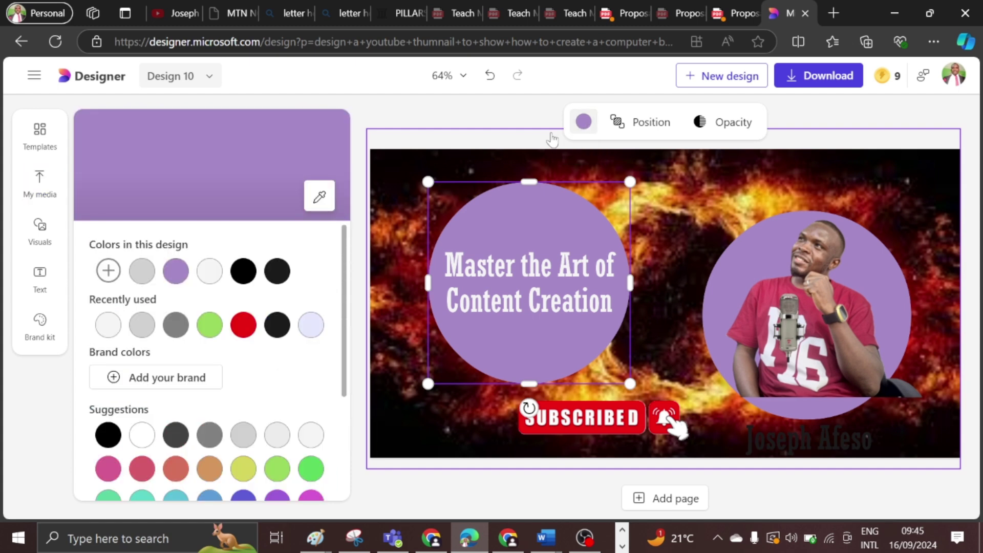
pyautogui.click(209, 271)
pyautogui.click(244, 272)
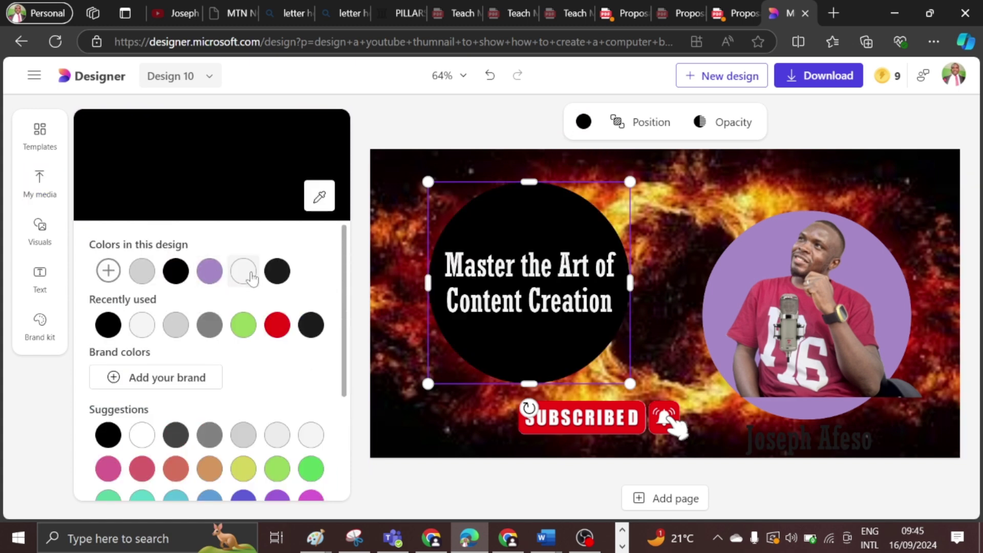
pyautogui.click(408, 122)
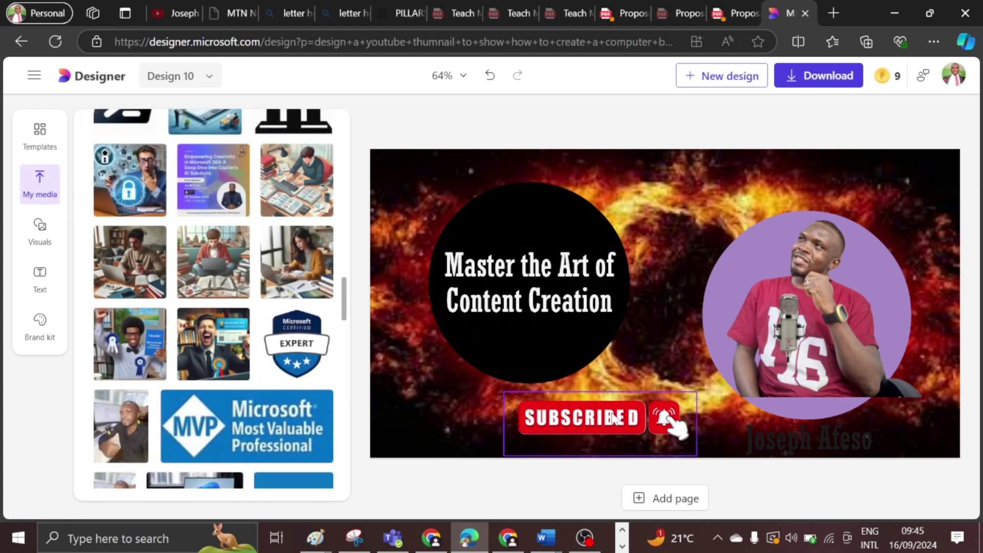
# Step: Move the Subscribed graphic lower and to the right, beside the name caption
pyautogui.moveTo(615, 417); pyautogui.dragTo(668, 417)
pyautogui.click(528, 333)
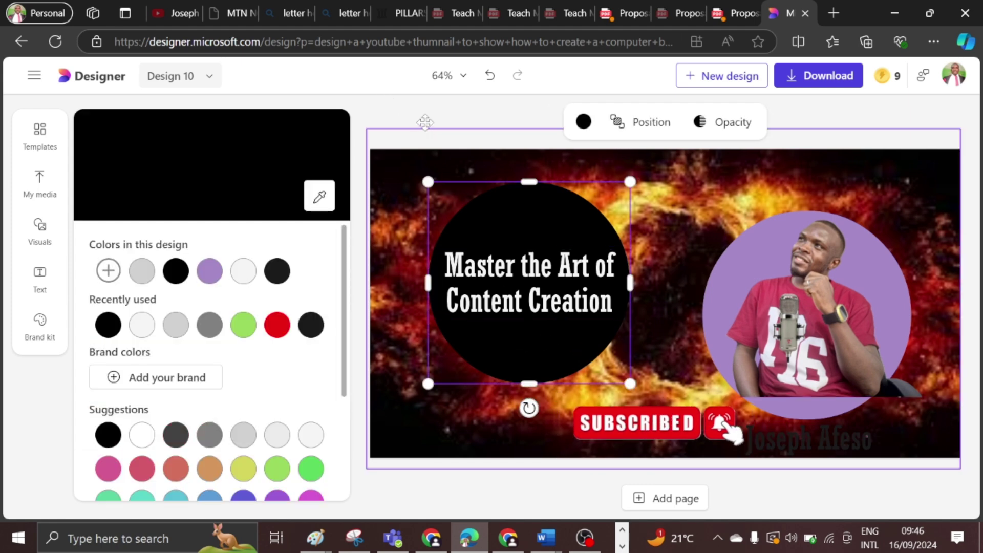
pyautogui.click(393, 118)
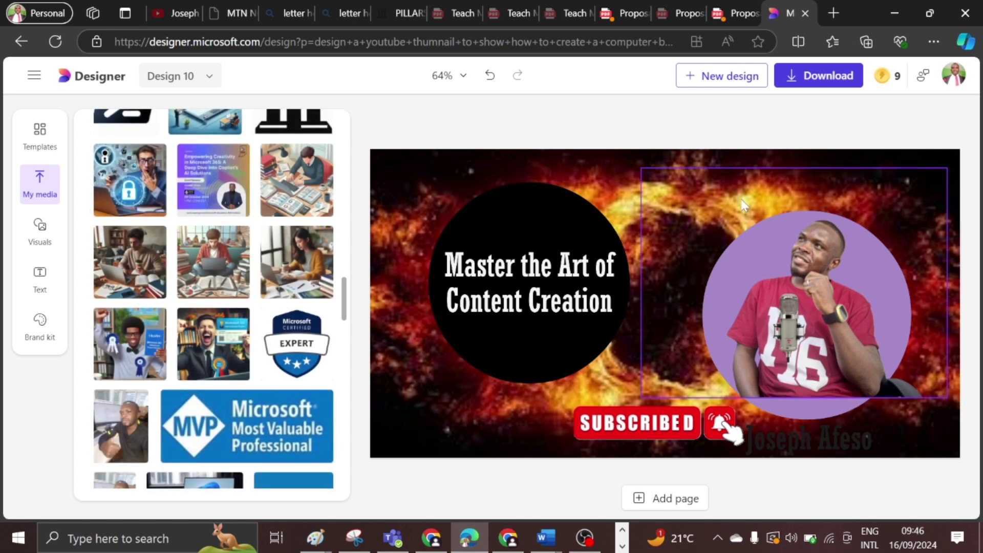
# Step: Download the thumbnail as PNG (Recommended), producing Design 10.png
pyautogui.click(806, 85)
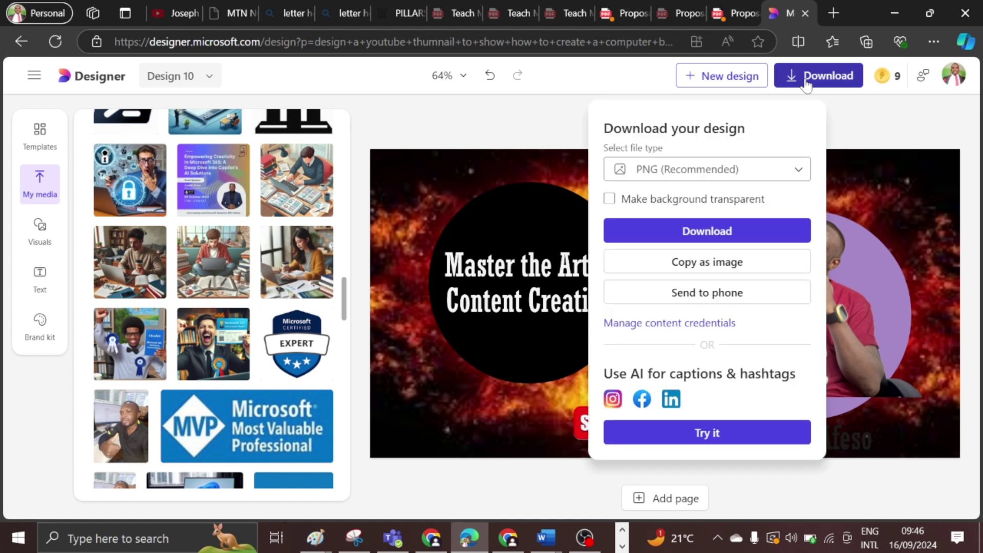
pyautogui.click(711, 177)
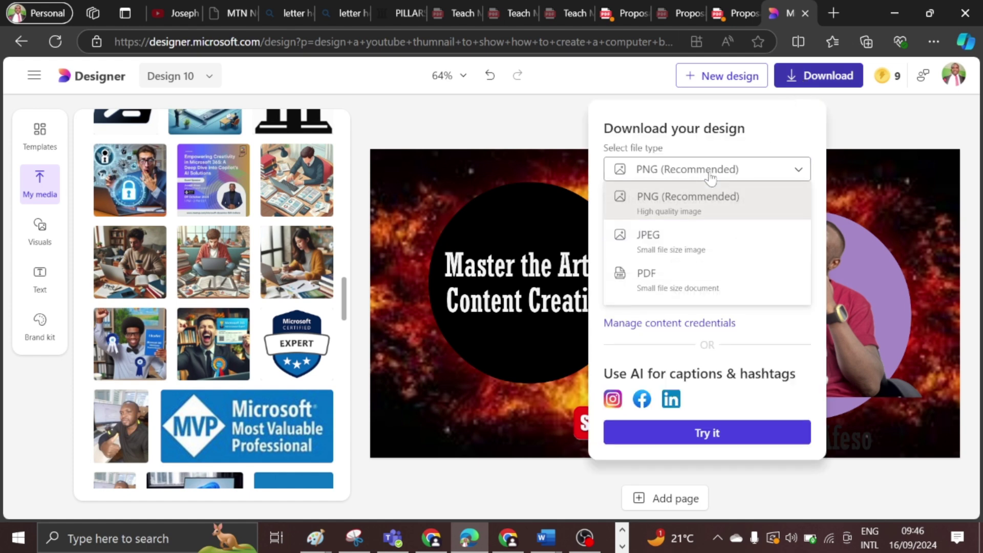
pyautogui.click(710, 174)
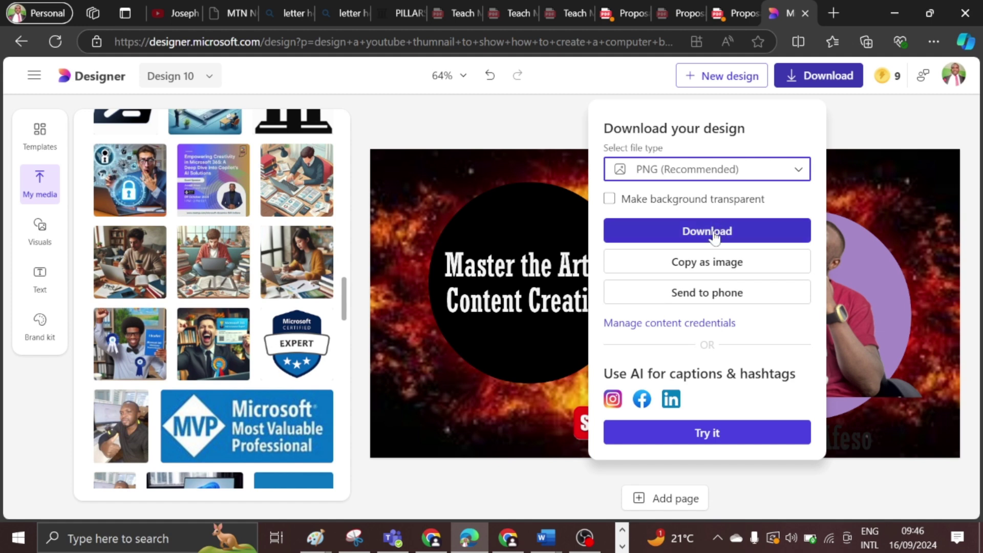
pyautogui.click(716, 233)
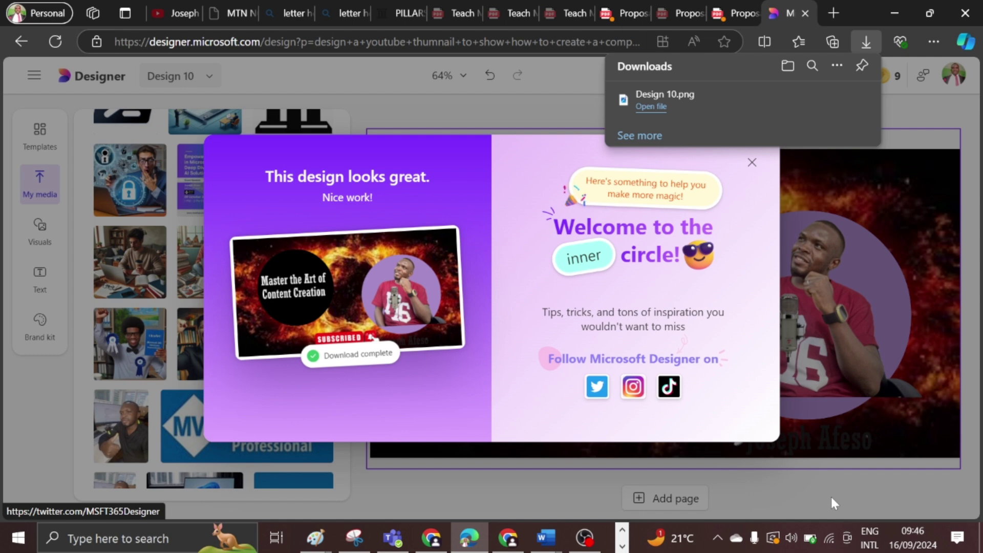
# Step: Open Design 10.png from the browser's Downloads and maximize the Photos viewer
pyautogui.click(663, 110)
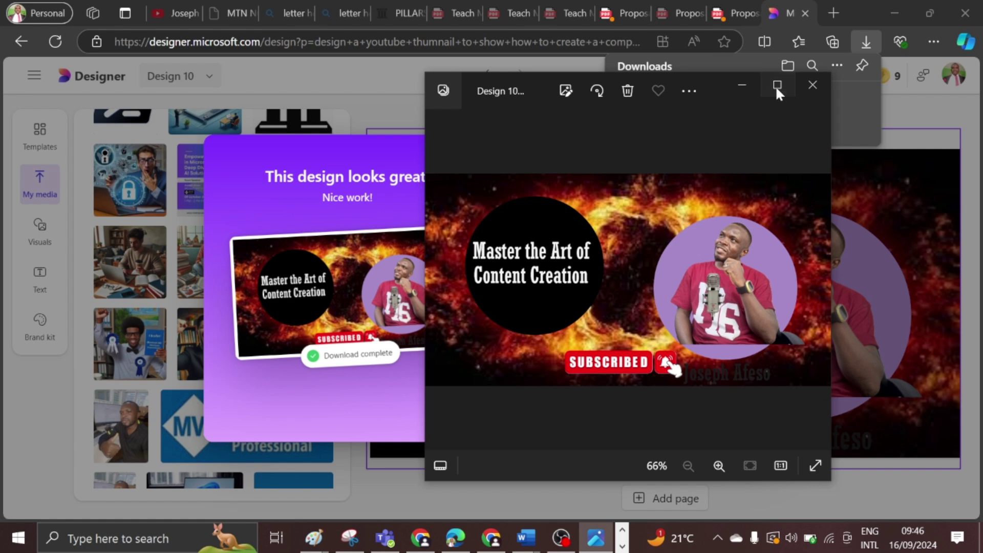
pyautogui.click(776, 85)
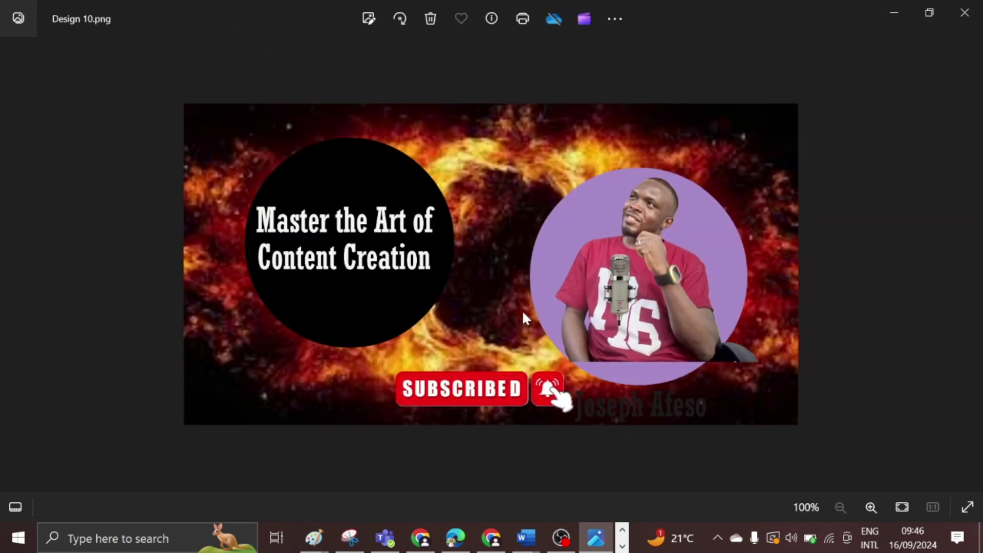